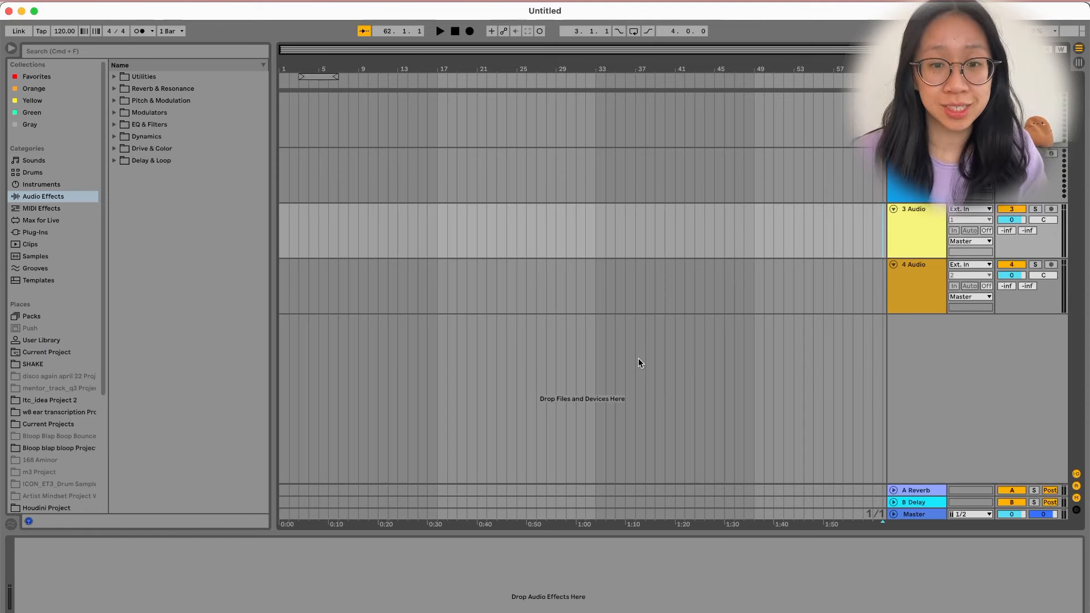
Check Session view, then add an audio track, a MIDI track, and an audio track below 4 Audio.
key(Tab)
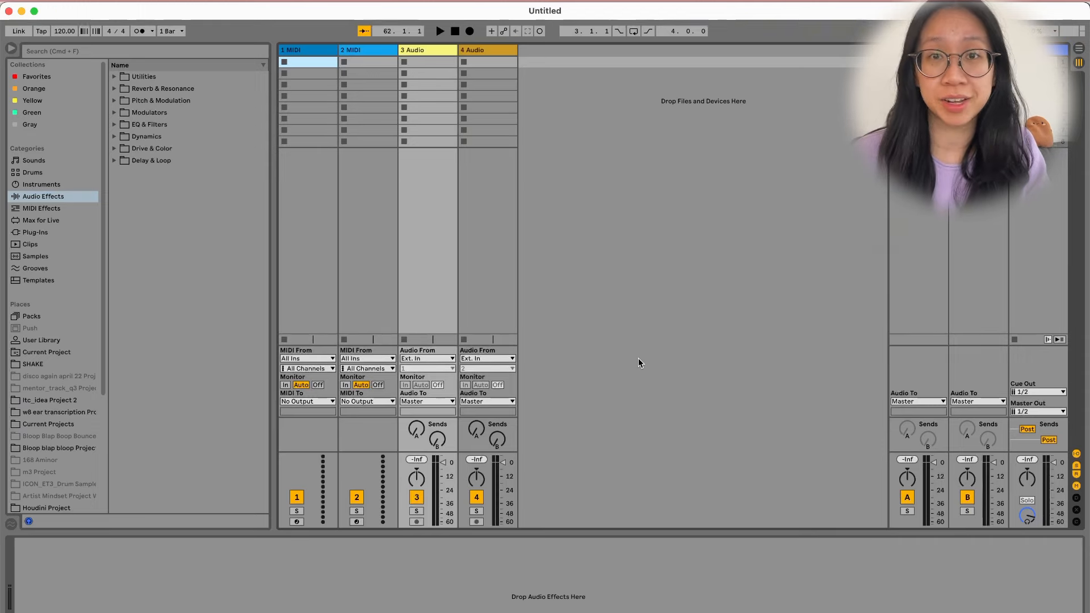
key(Tab)
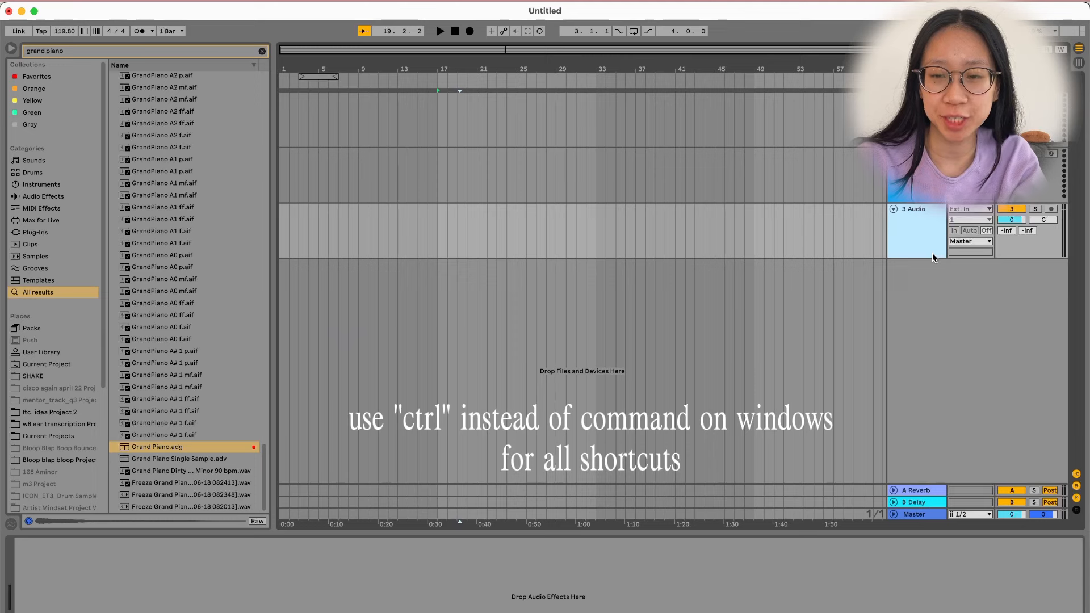
key(super+t)
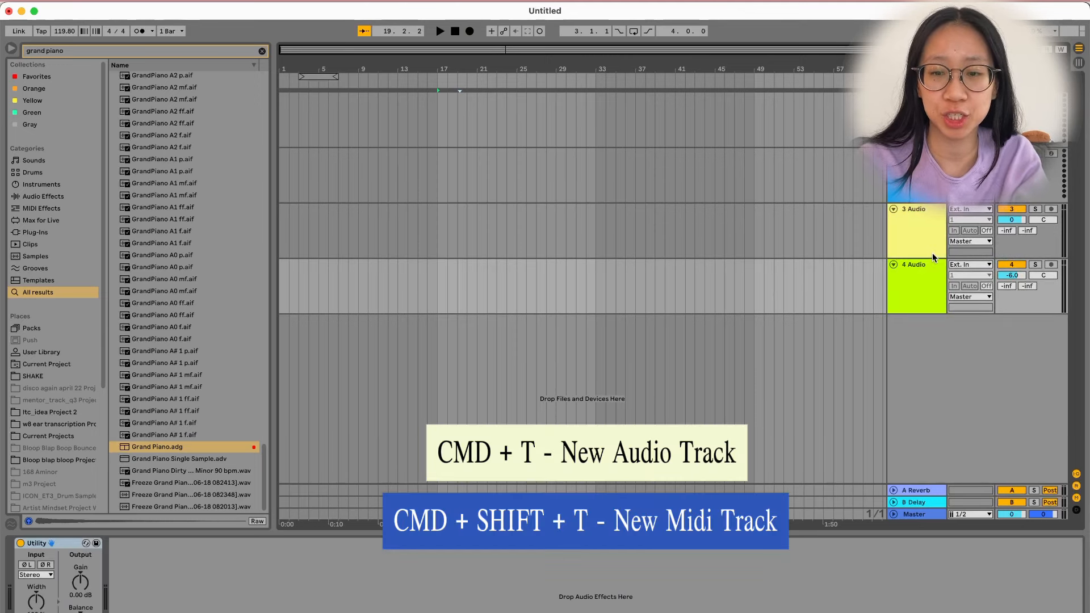
key(super+shift+t)
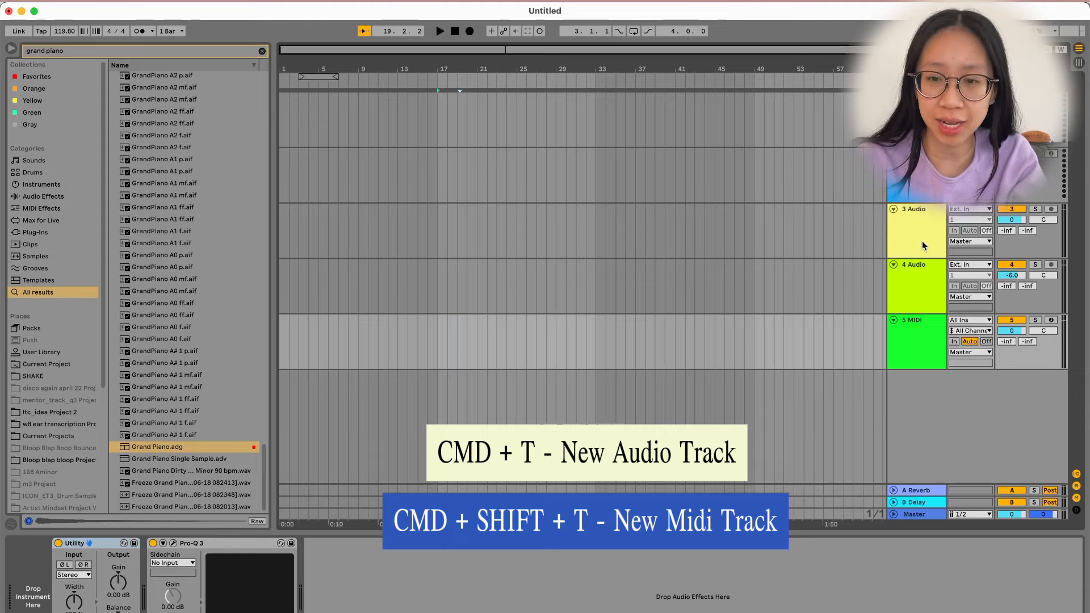
right_click(918, 278)
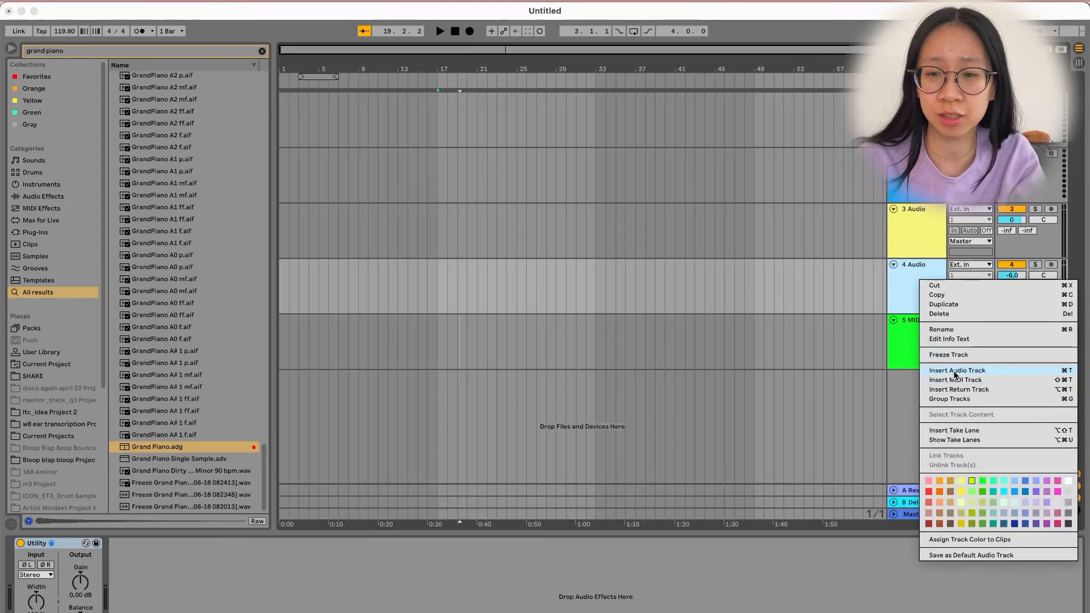
click(927, 370)
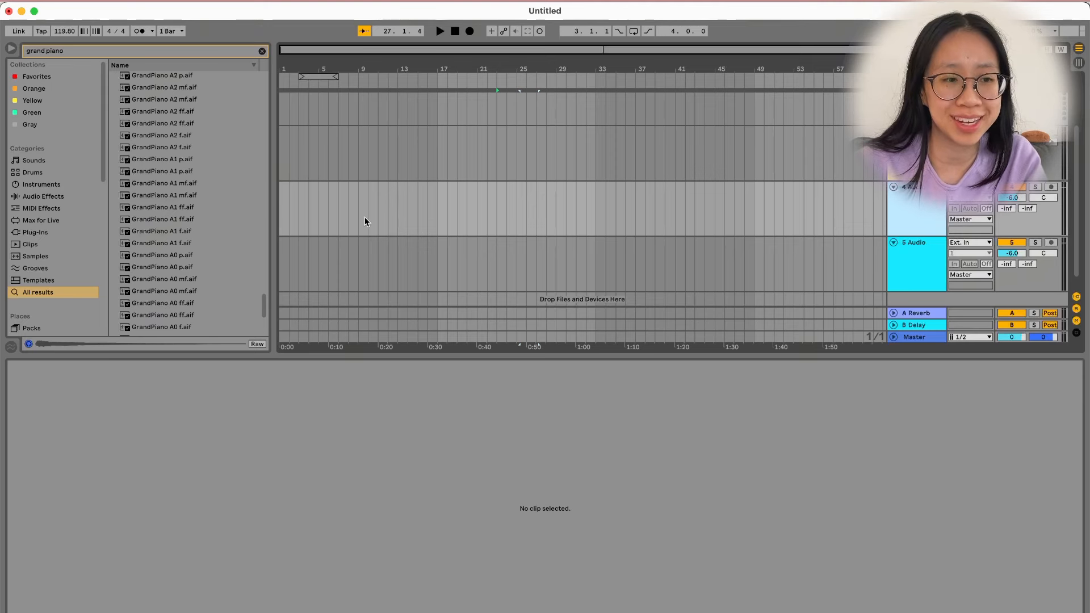
Place 80s Beat 90 bpm.wav from Samples at bar 13 on track 4, then add a MIDI track.
click(42, 255)
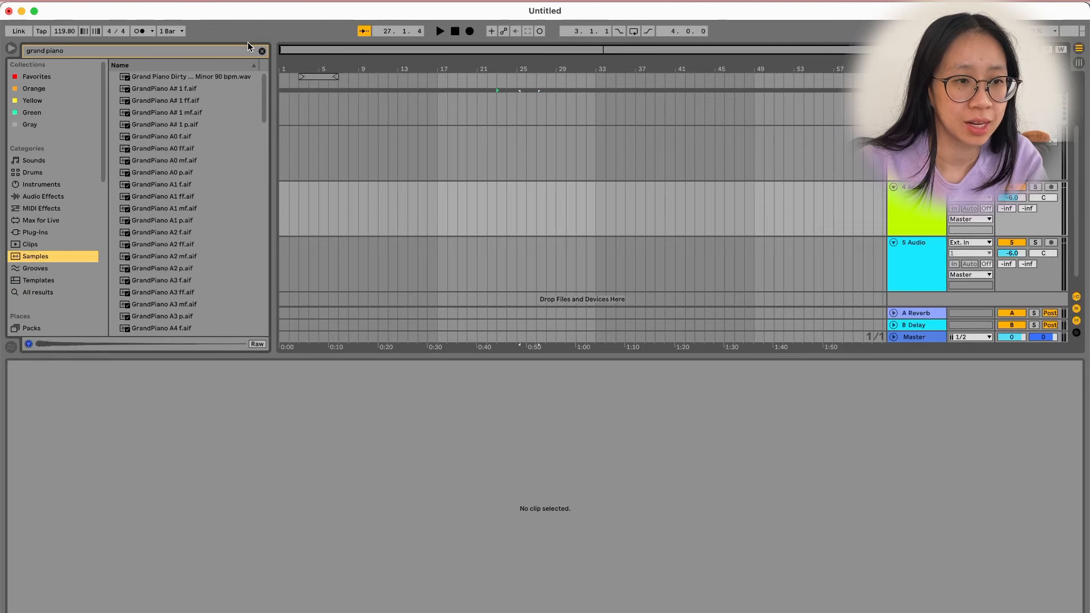
click(262, 51)
drag(149, 77, 428, 214)
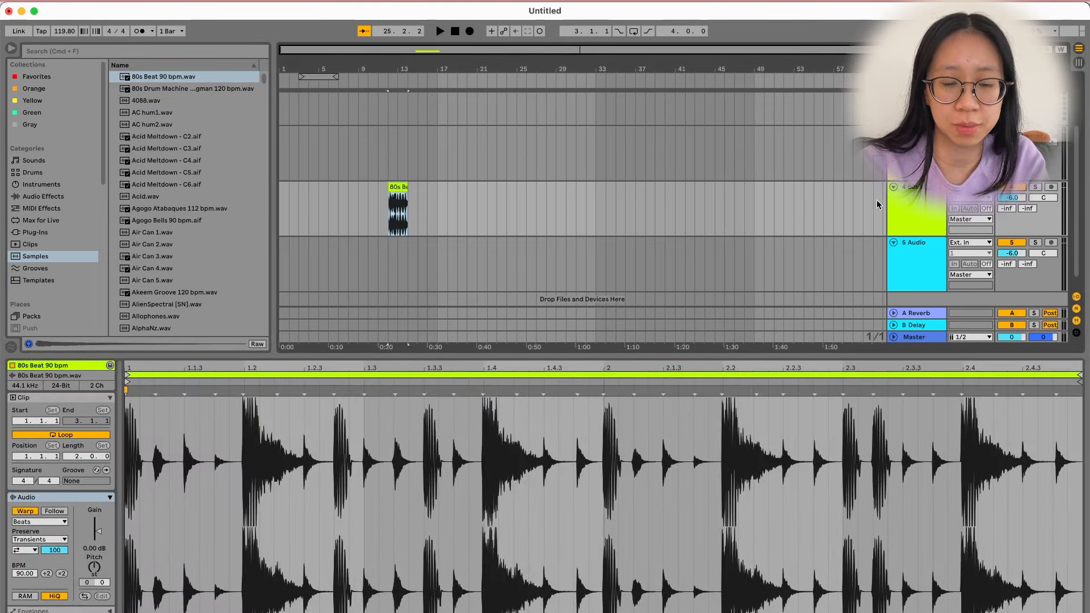
key(super+shift+t)
click(431, 253)
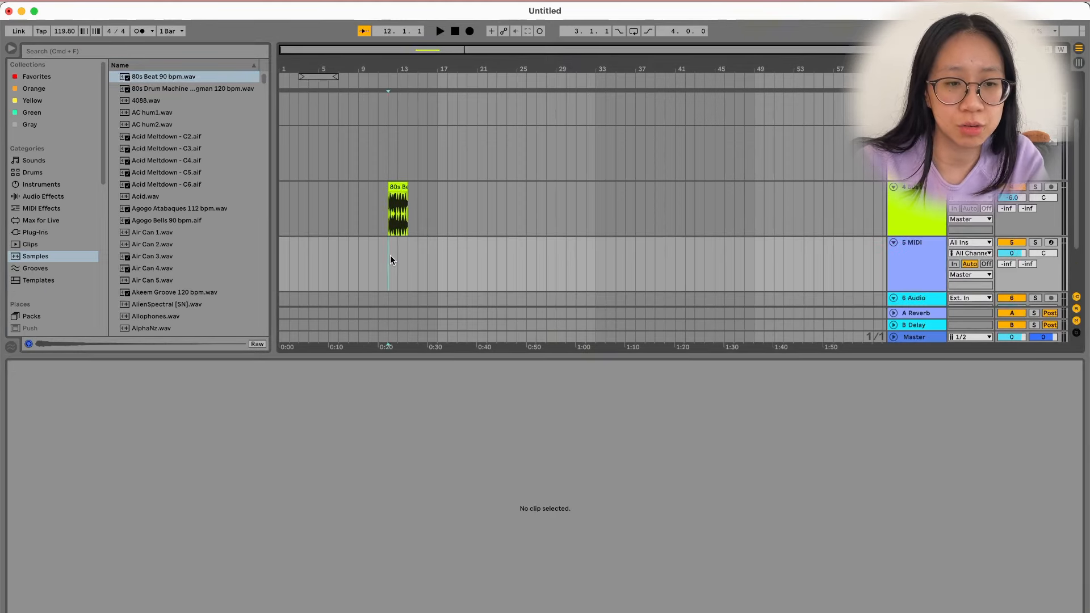
Insert an empty MIDI clip spanning bars 13–17 on the MIDI track.
shift+click(390, 255)
right_click(408, 253)
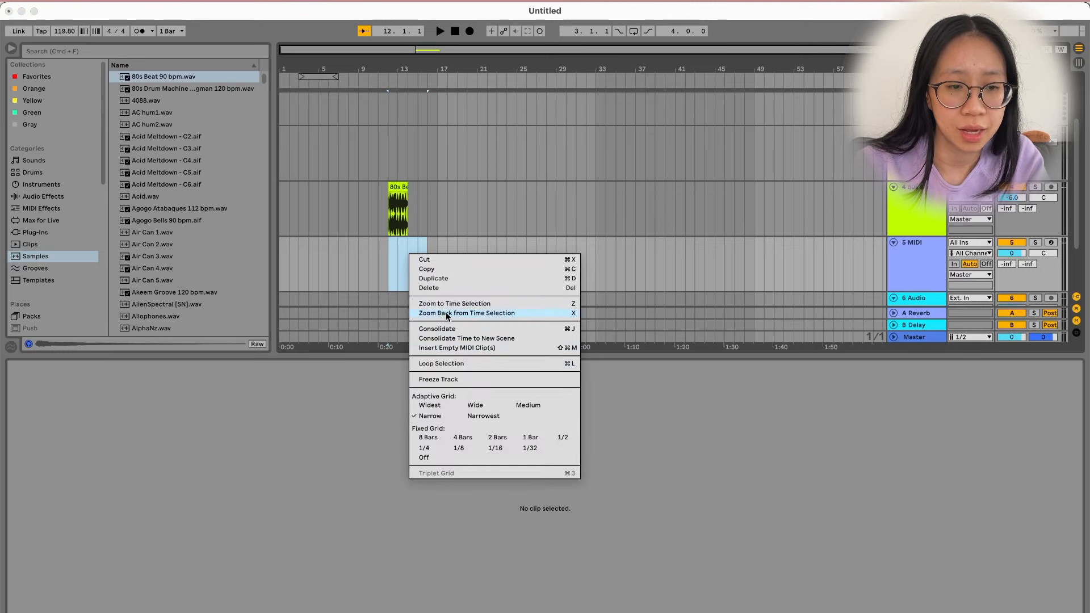
click(447, 348)
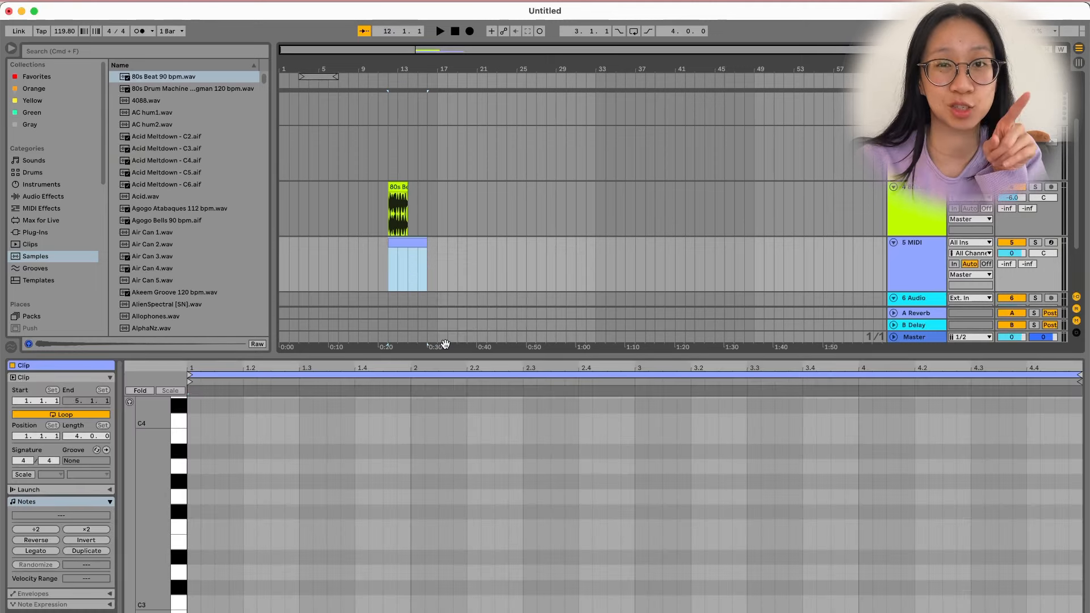
Draw three notes into the new clip, starting around G#3.
double_click(334, 481)
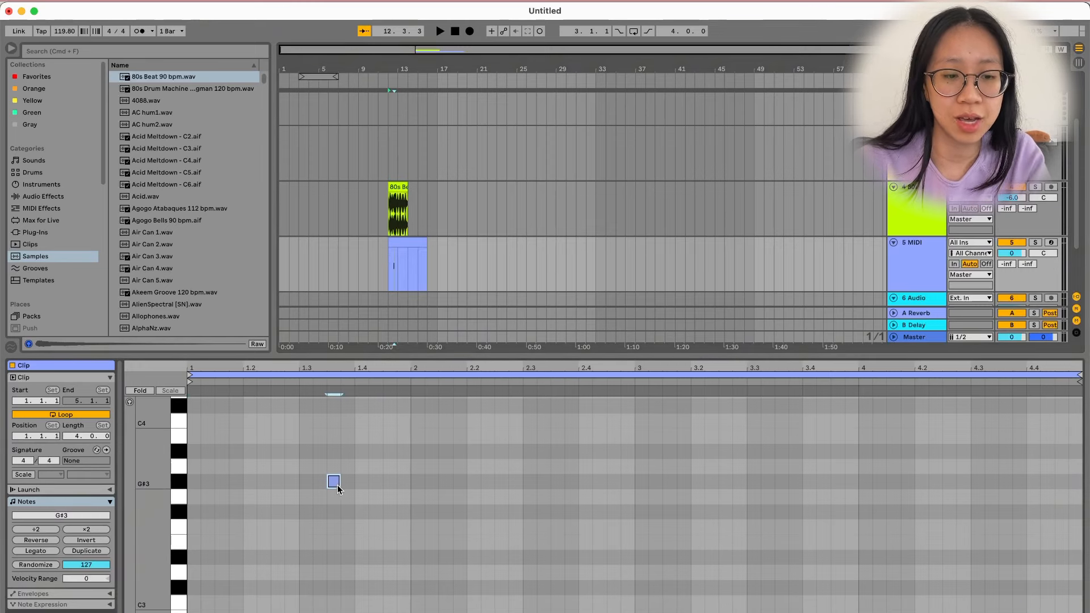
double_click(418, 512)
double_click(515, 466)
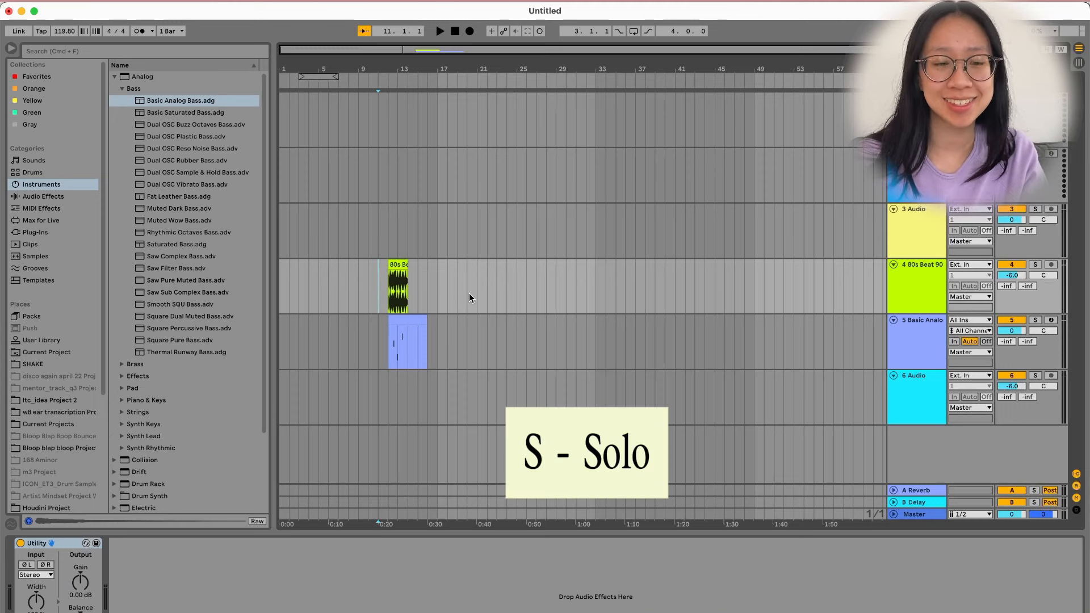
Turn on Solo for track 4, the 80s Beat drum track.
click(1036, 264)
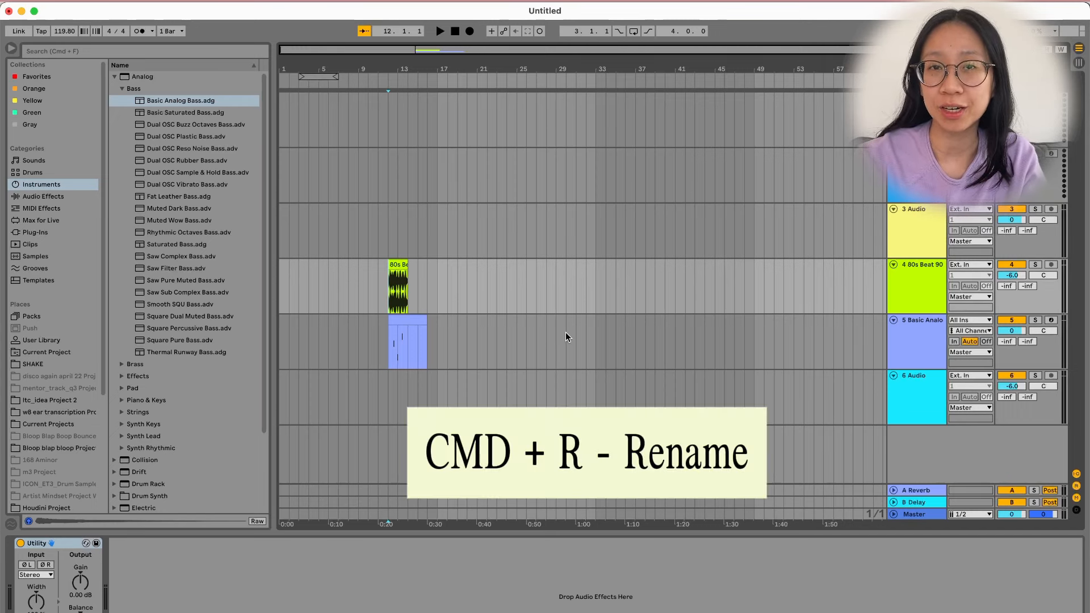
Rename track 4 to 'Drum Loop'.
click(908, 284)
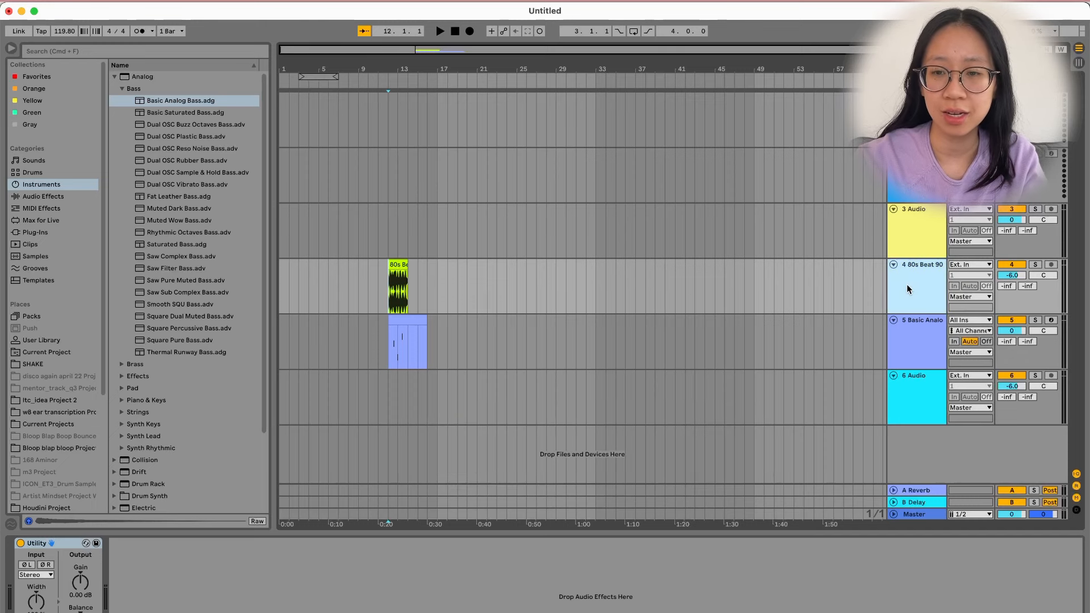
key(super+r)
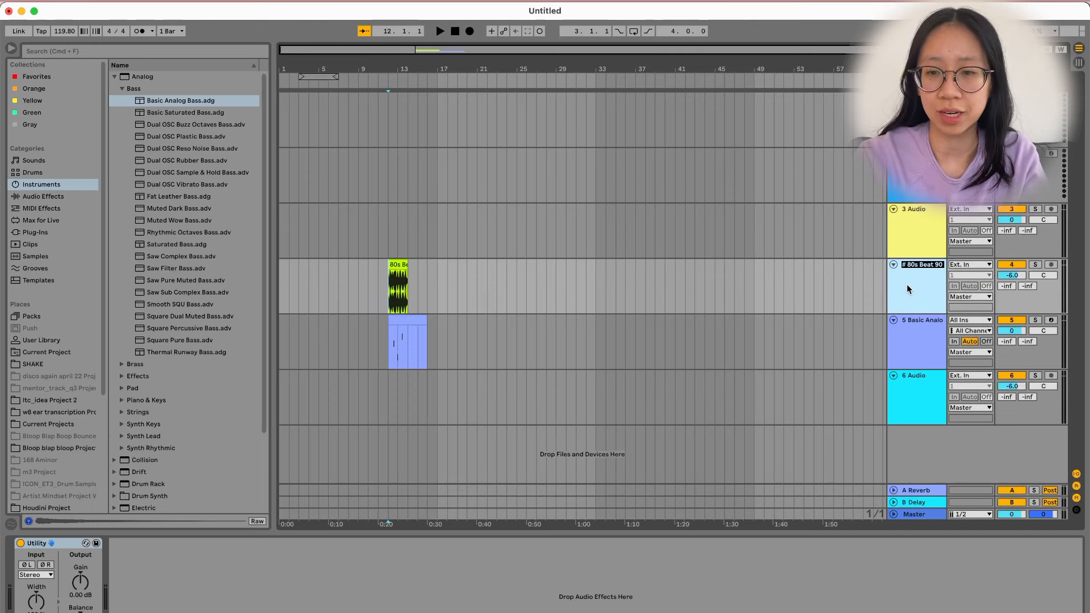
text(Dr)
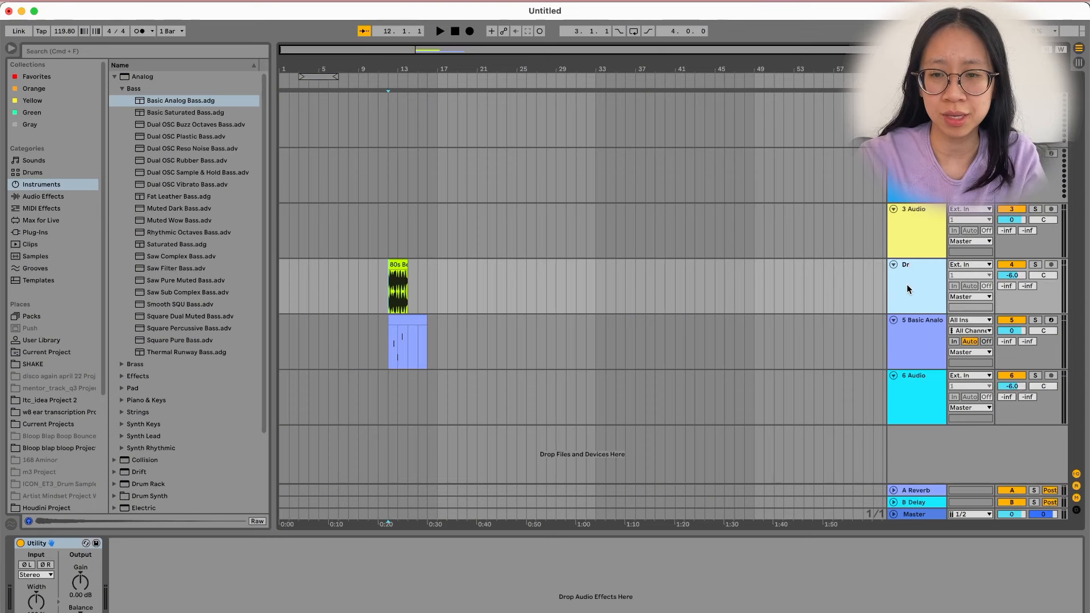
text(ums)
key(BackSpace)
text(Loop)
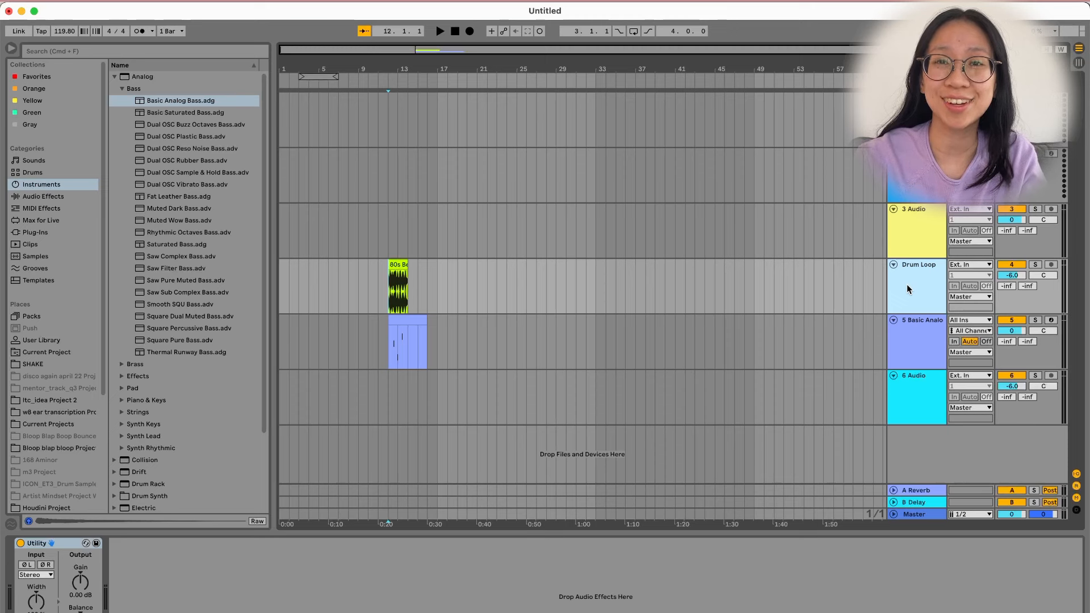
Rename the 80s Beat clip to 'Drums'.
click(398, 265)
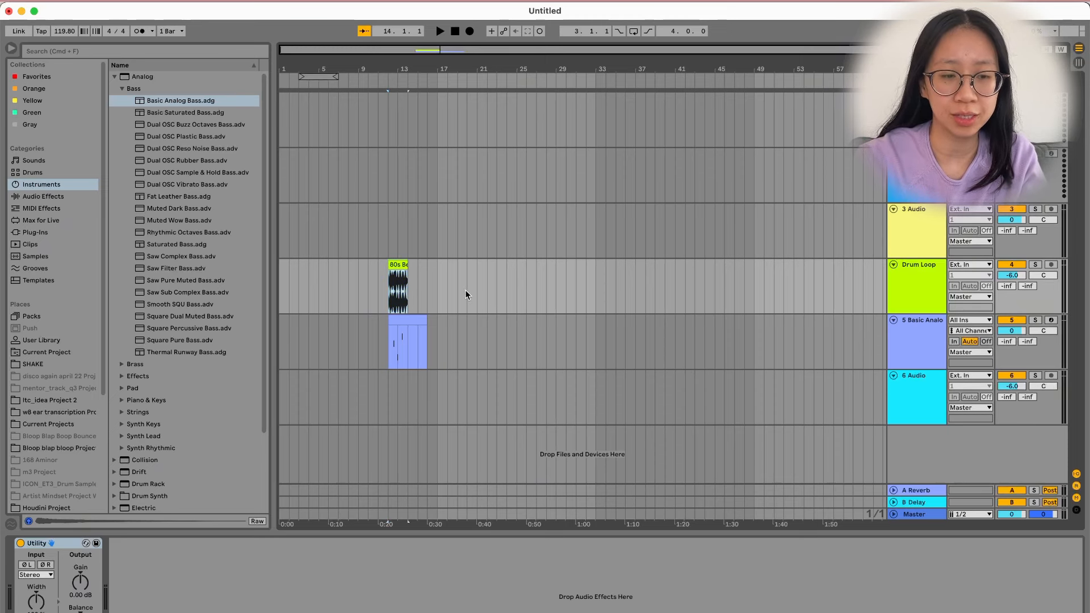
key(super+r)
text(Drums)
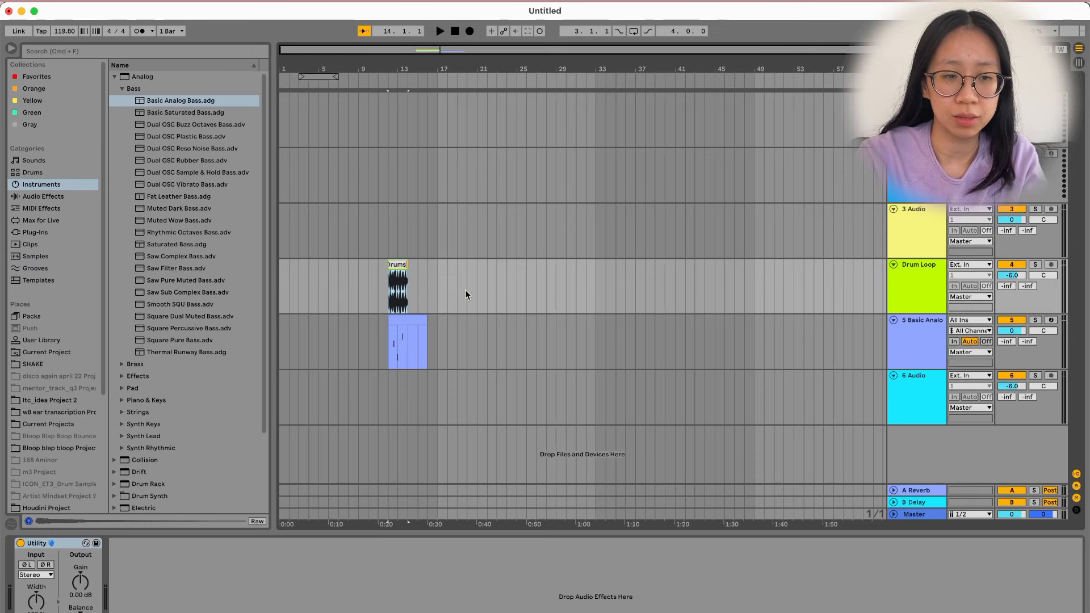
key(Return)
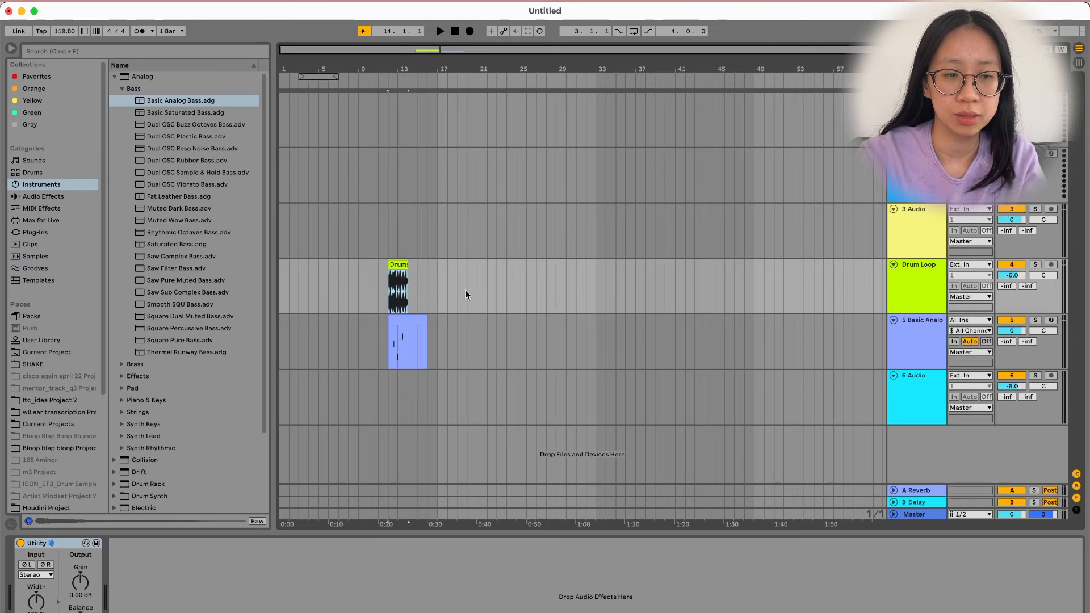
Rename the MIDI clip to 'Bass'.
click(405, 323)
key(super+r)
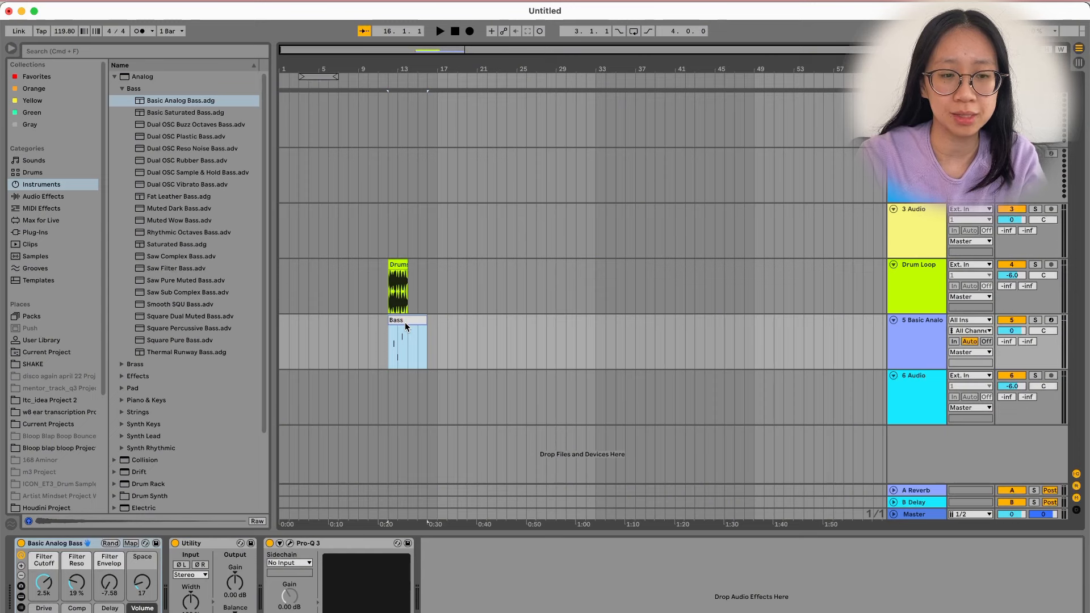
key(Return)
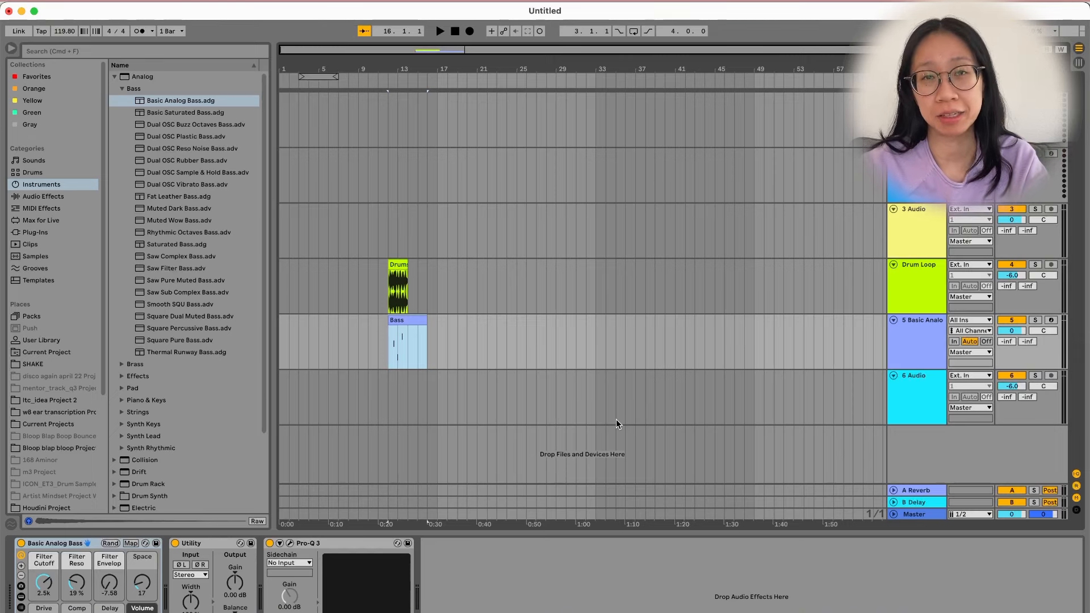
click(395, 265)
Duplicate the Drums clips, plus the Bass clip, until four Drums clips span bars 12–20.
key(super+d)
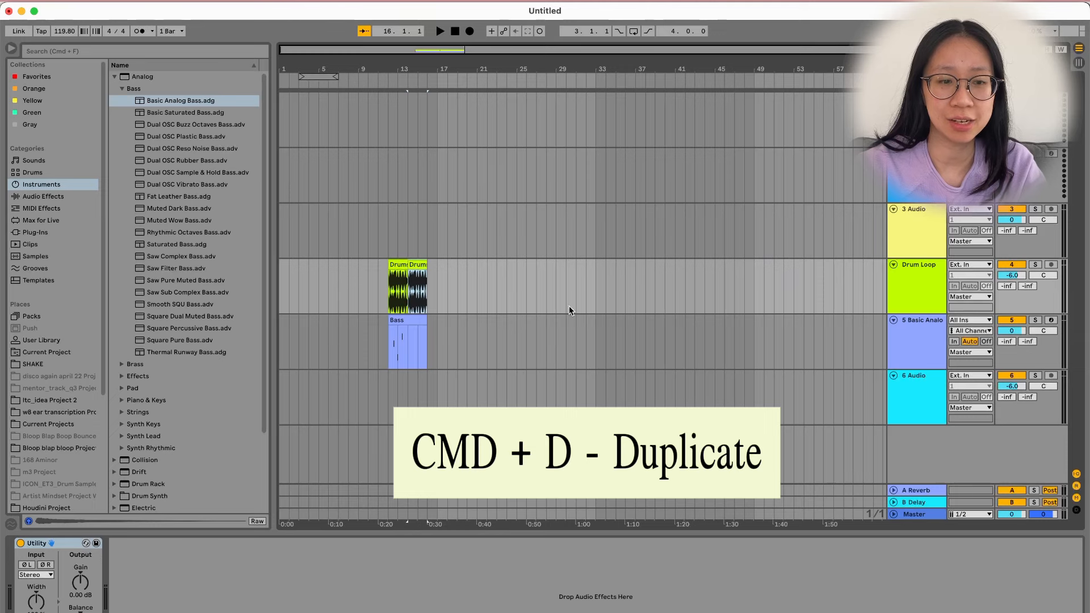
key(super+d)
key(super+d)
key(super+d)
key(super+d)
key(super+d)
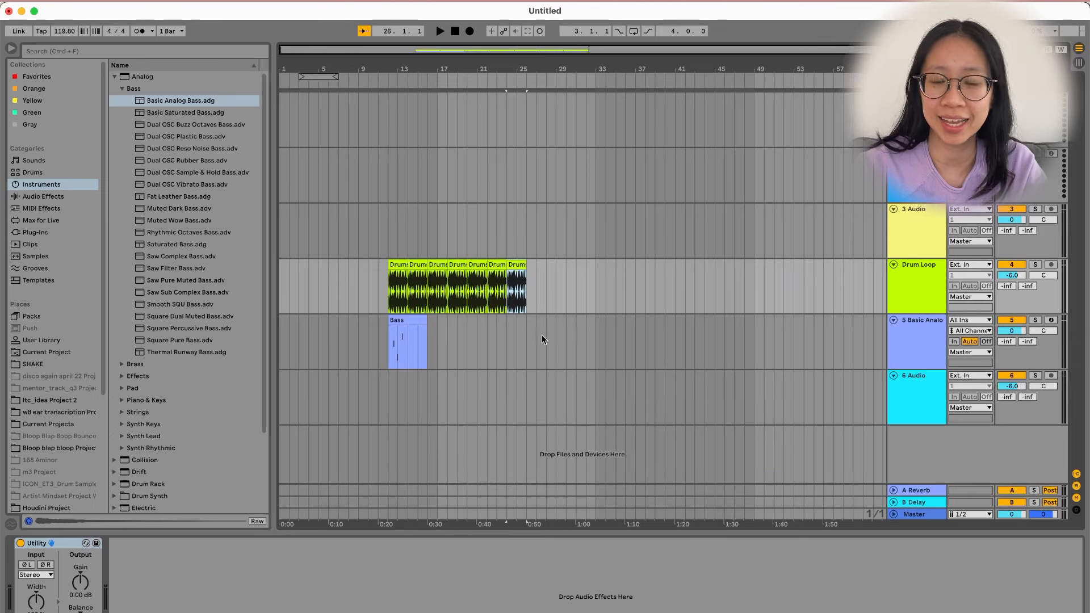
click(417, 326)
key(super+d)
key(super+d)
key(super+d)
key(super+d)
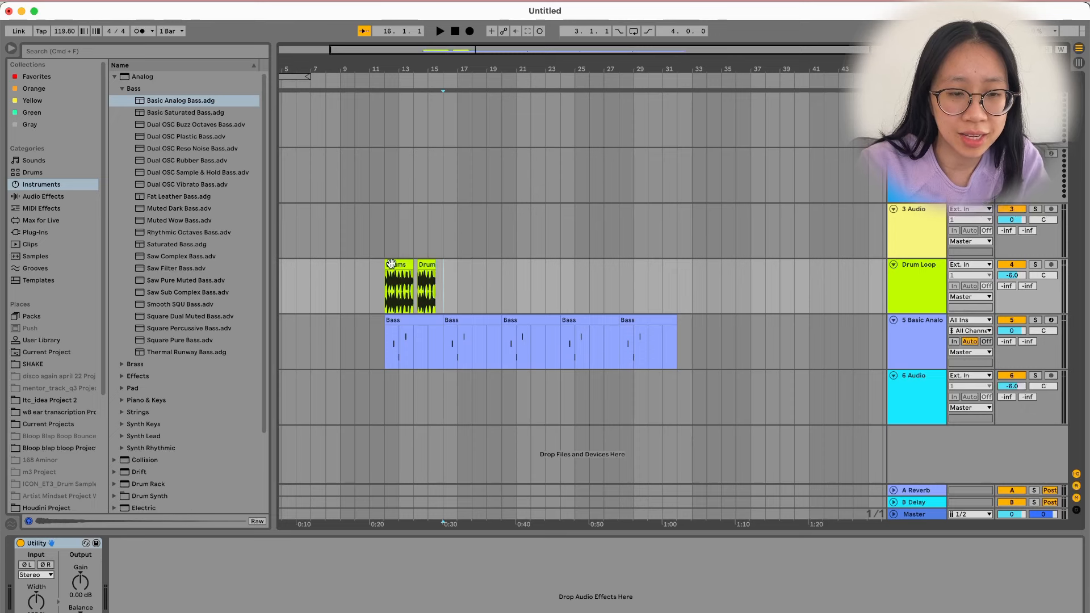
drag(442, 277, 387, 287)
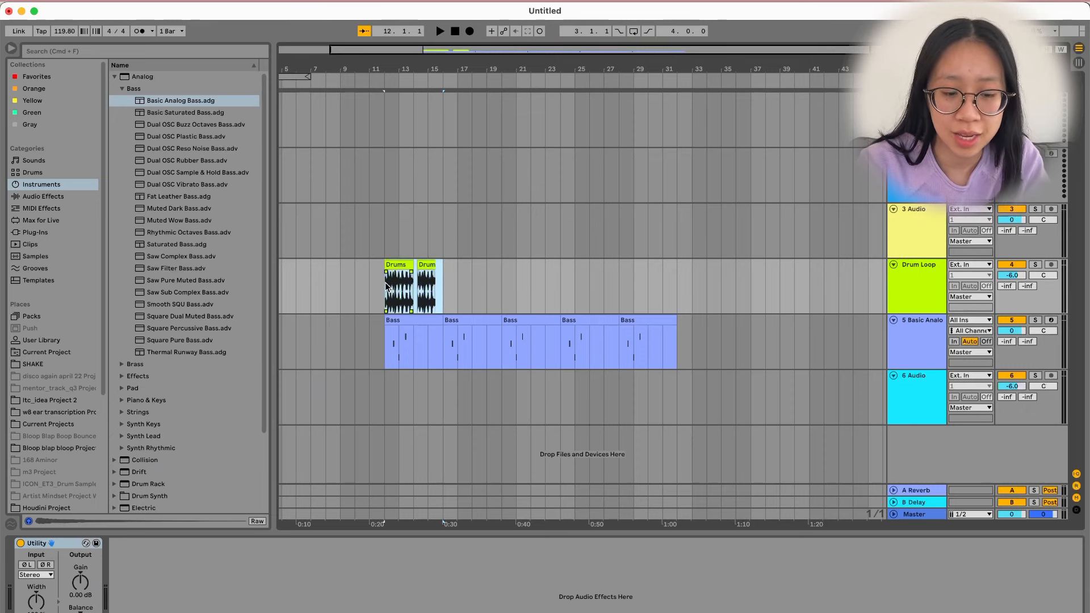
click(431, 290)
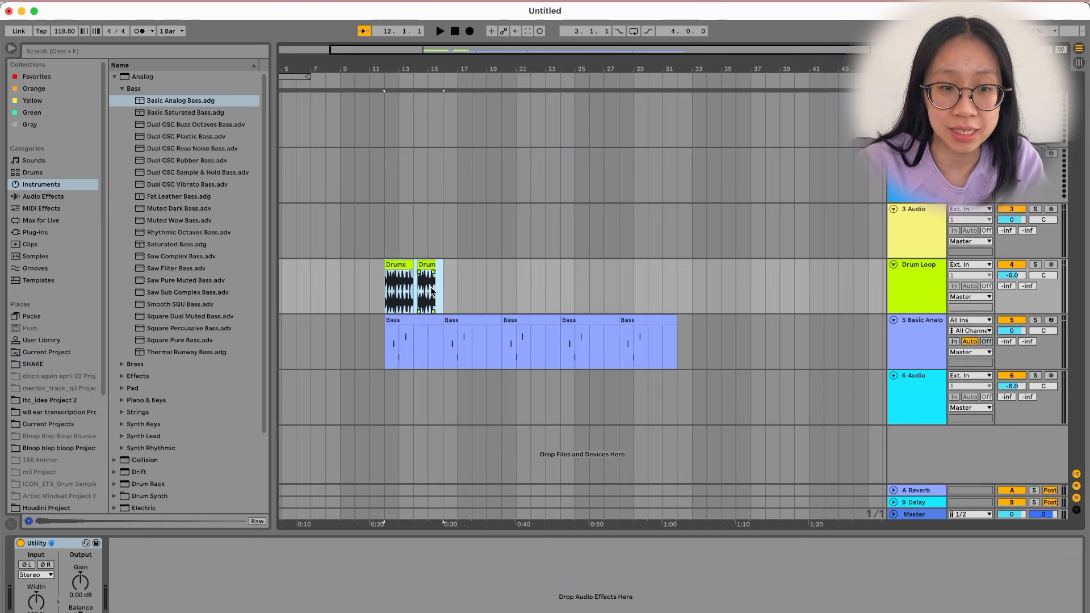
key(super+d)
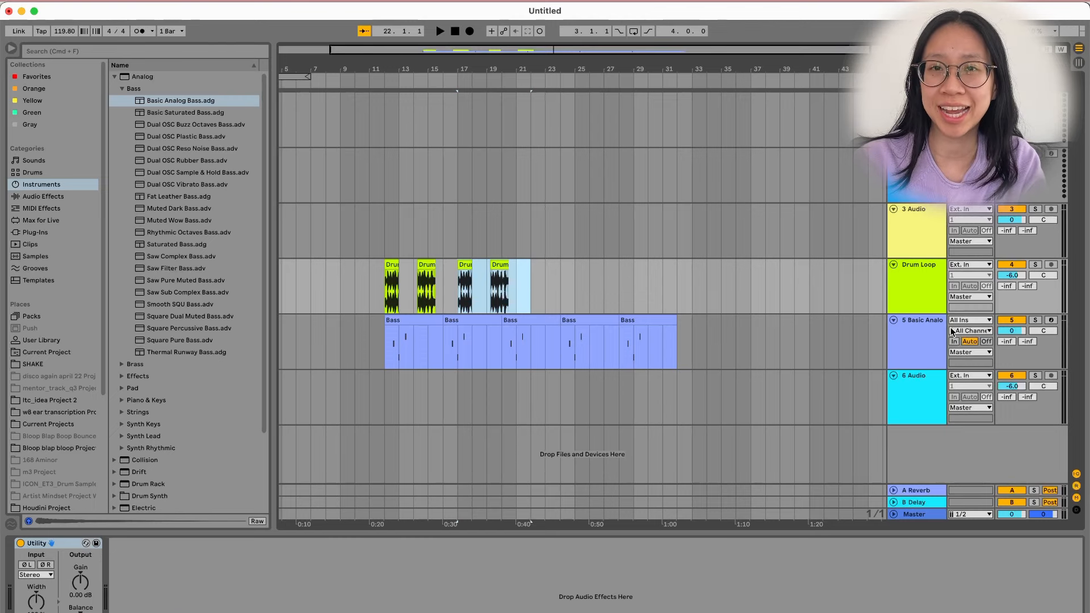
Duplicate the Drum Loop track, shift its copied clips to bar 21, then delete the copy.
click(912, 292)
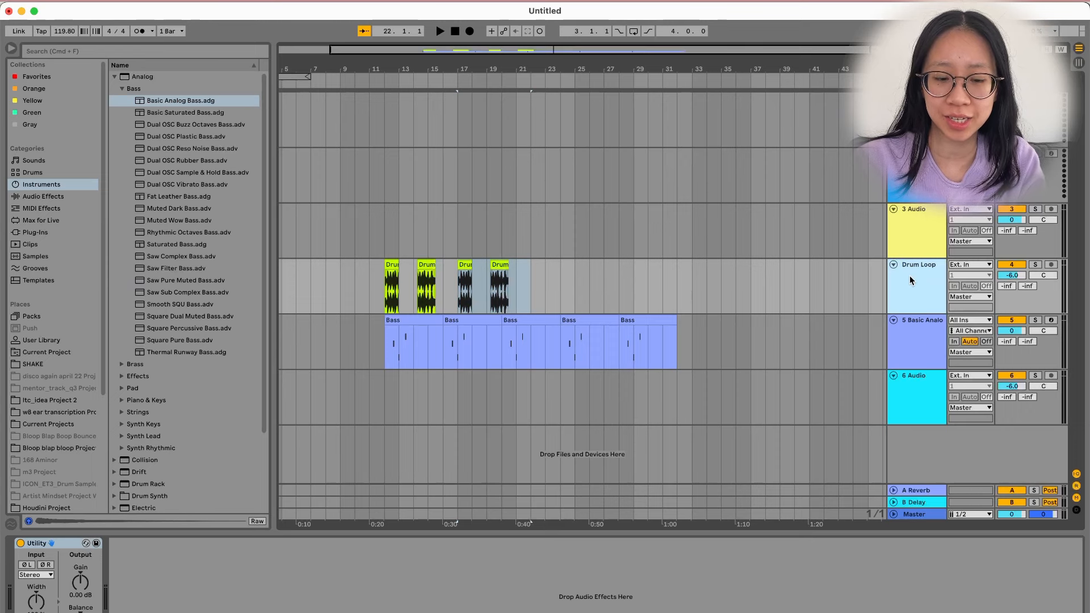
key(super+d)
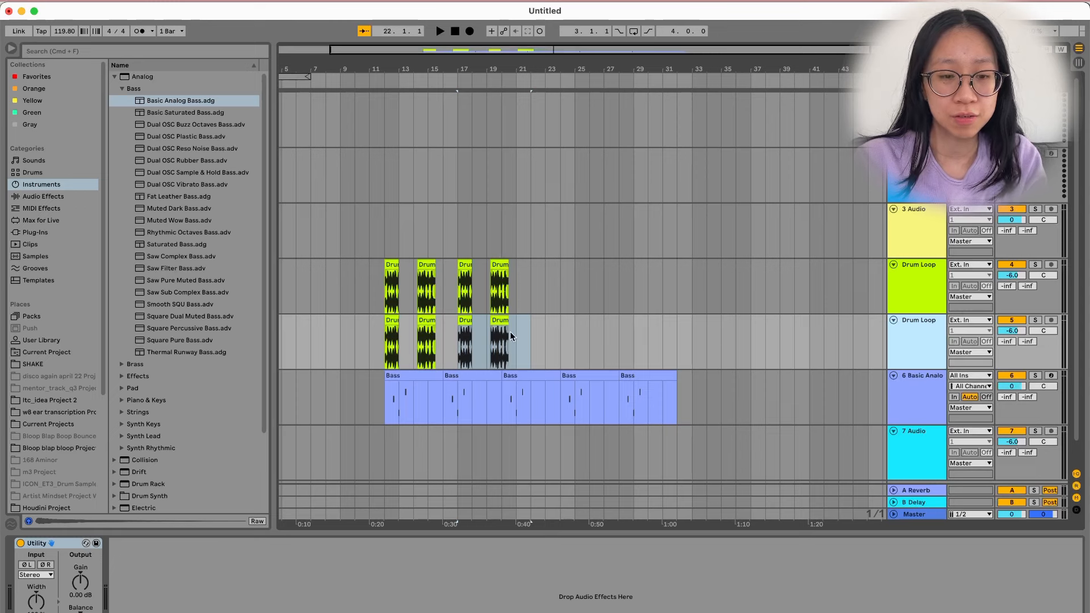
drag(372, 339, 529, 336)
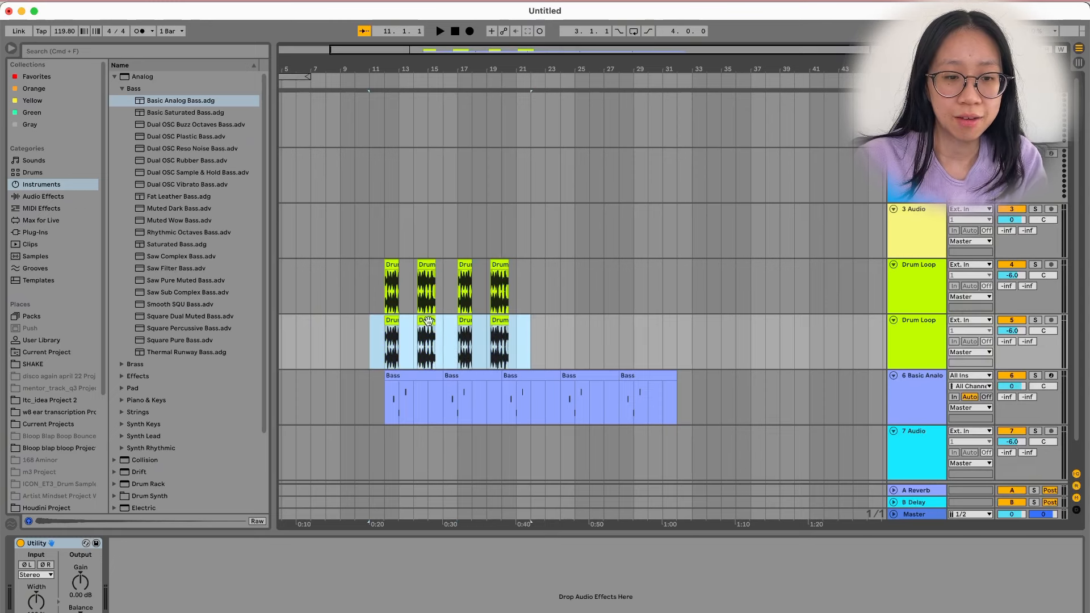
drag(429, 338, 558, 330)
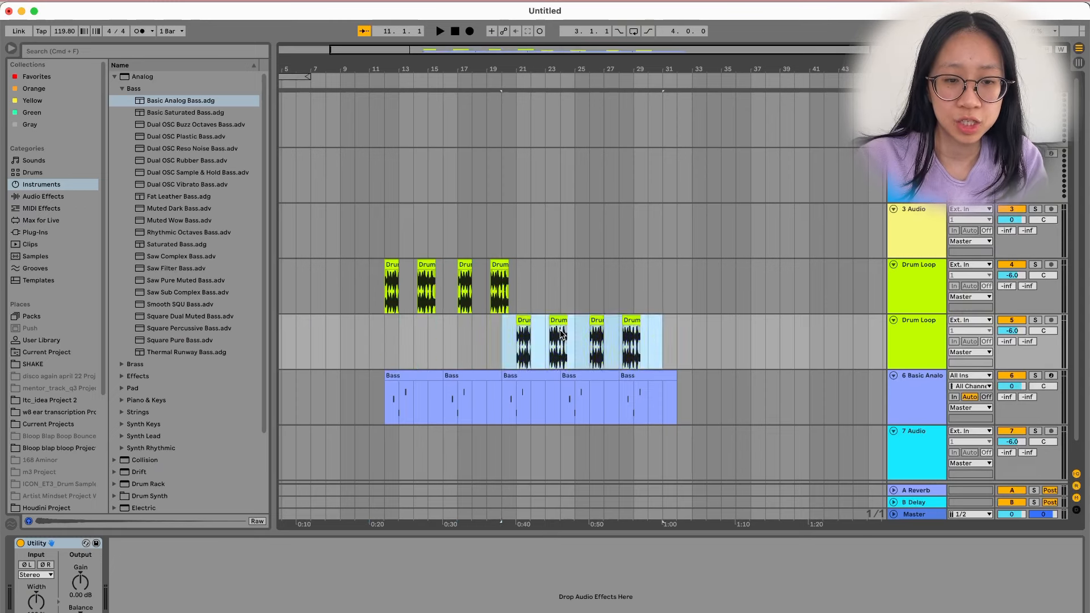
click(504, 325)
click(926, 343)
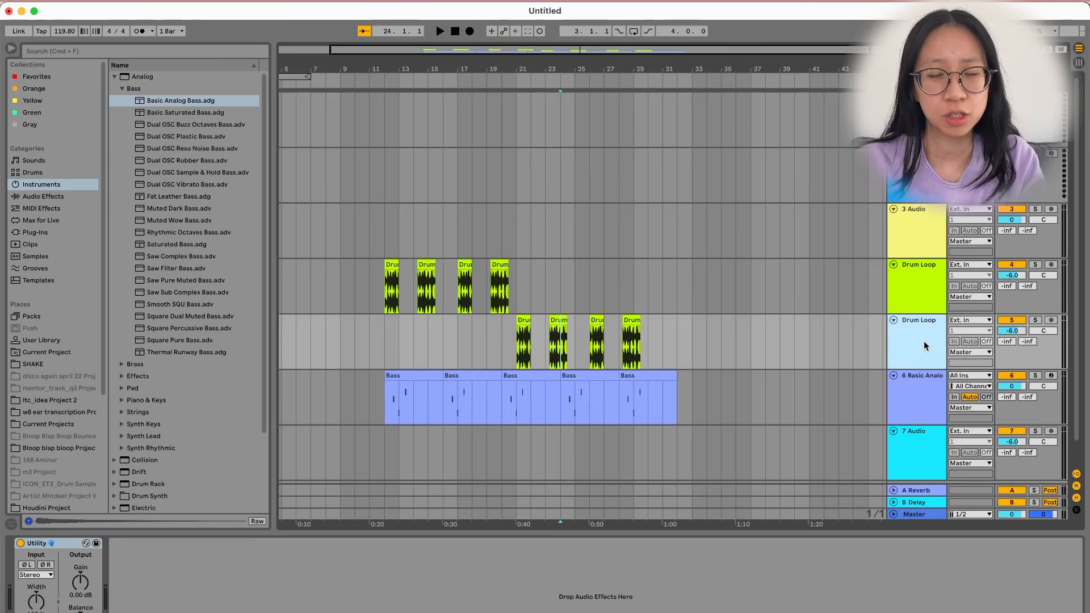
key(Delete)
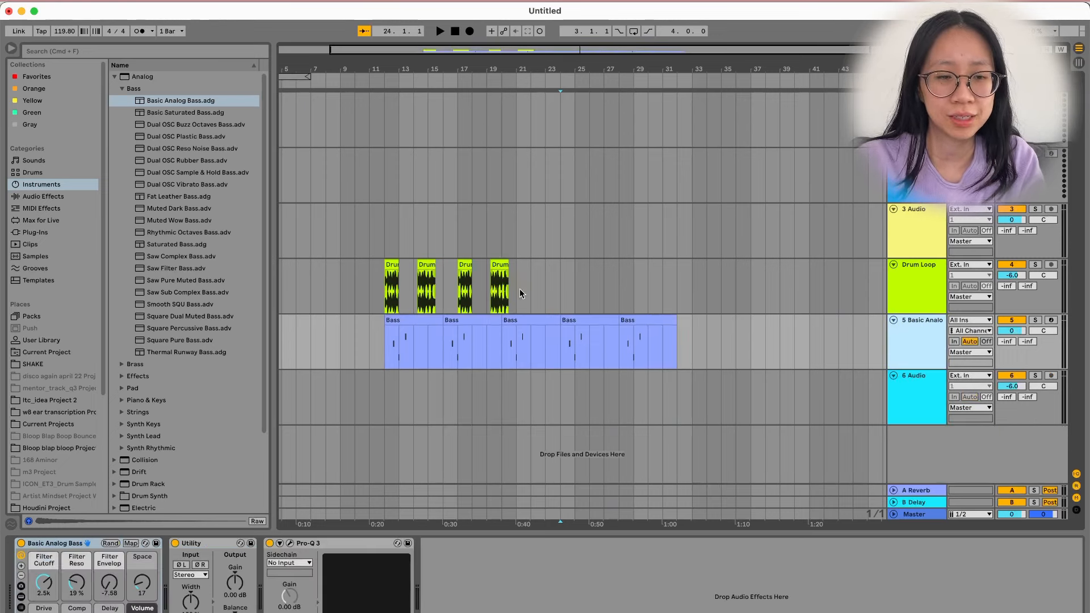
Duplicate the four Drums clips right after themselves and nudge the copies slightly later.
drag(520, 292, 386, 289)
key(super+d)
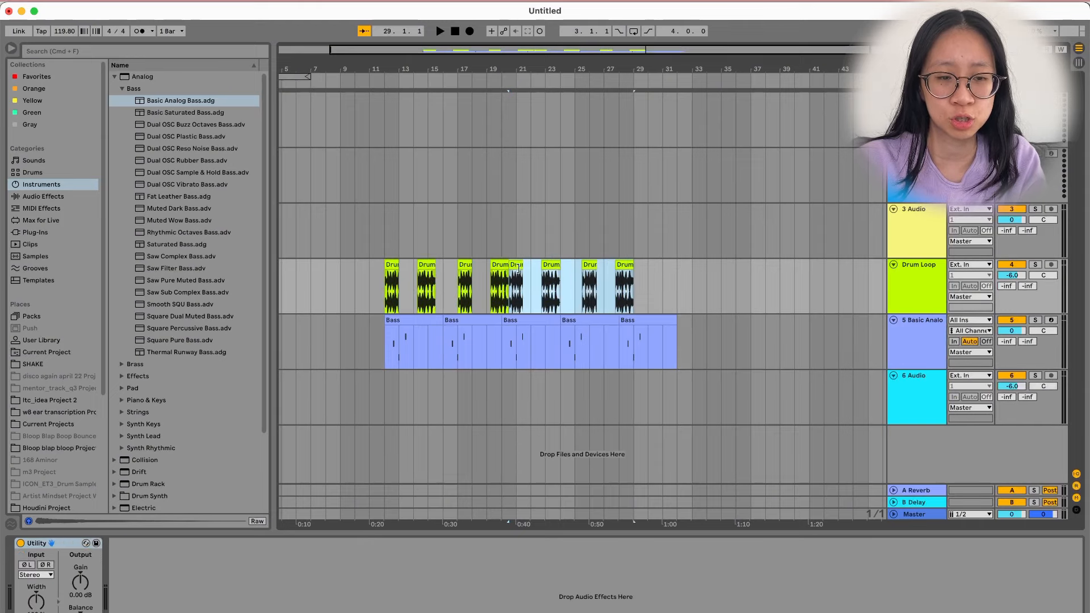
drag(518, 268, 526, 277)
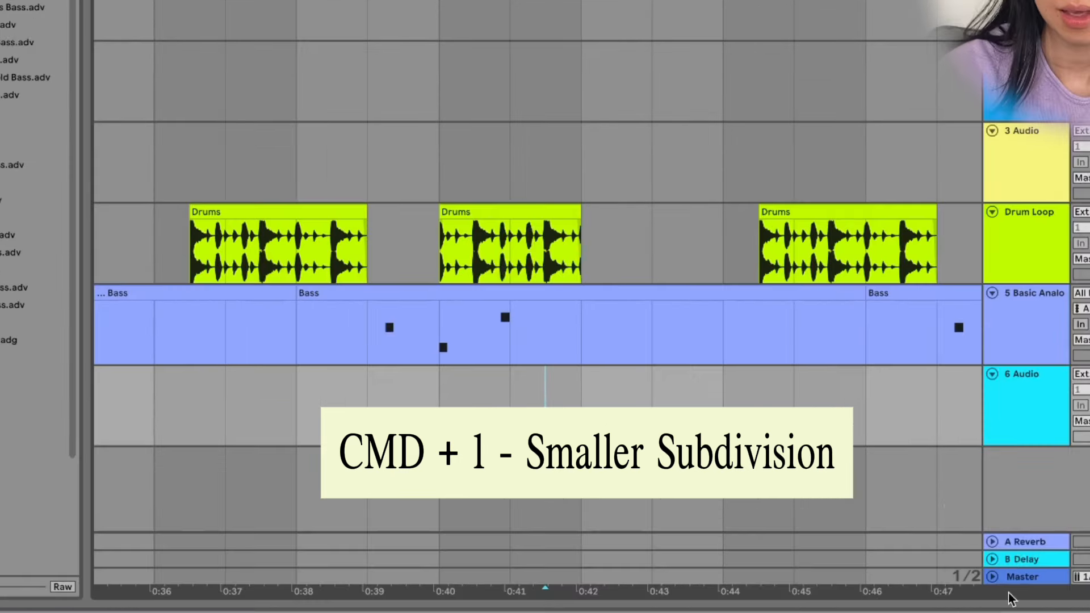
Narrow the arrangement grid to 1/4, then 1/16, marking a spot near bar 22.
key(super+1)
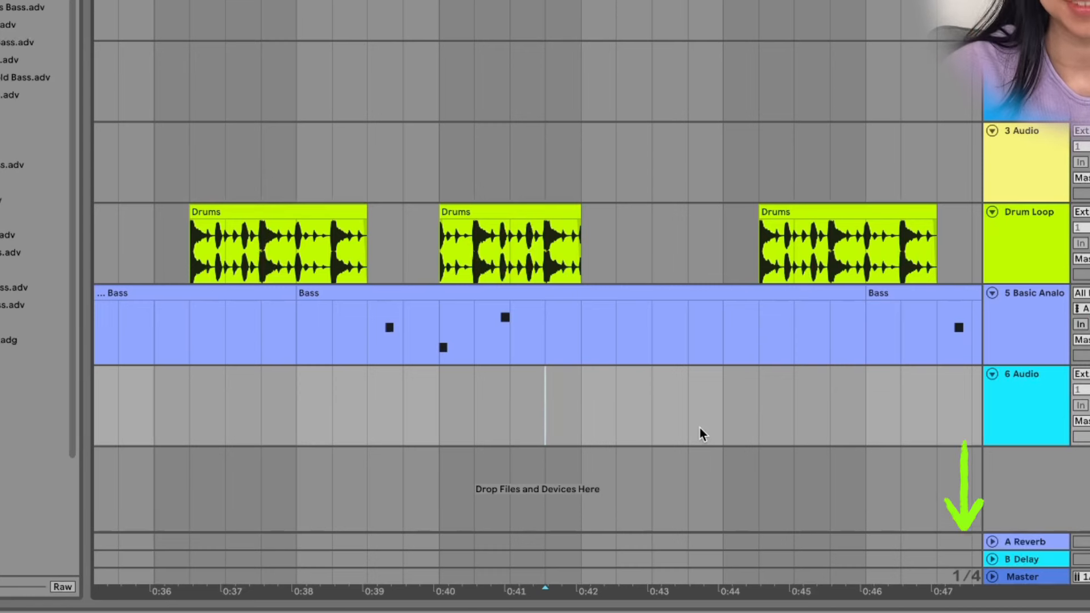
click(606, 397)
key(super+1)
key(super+1)
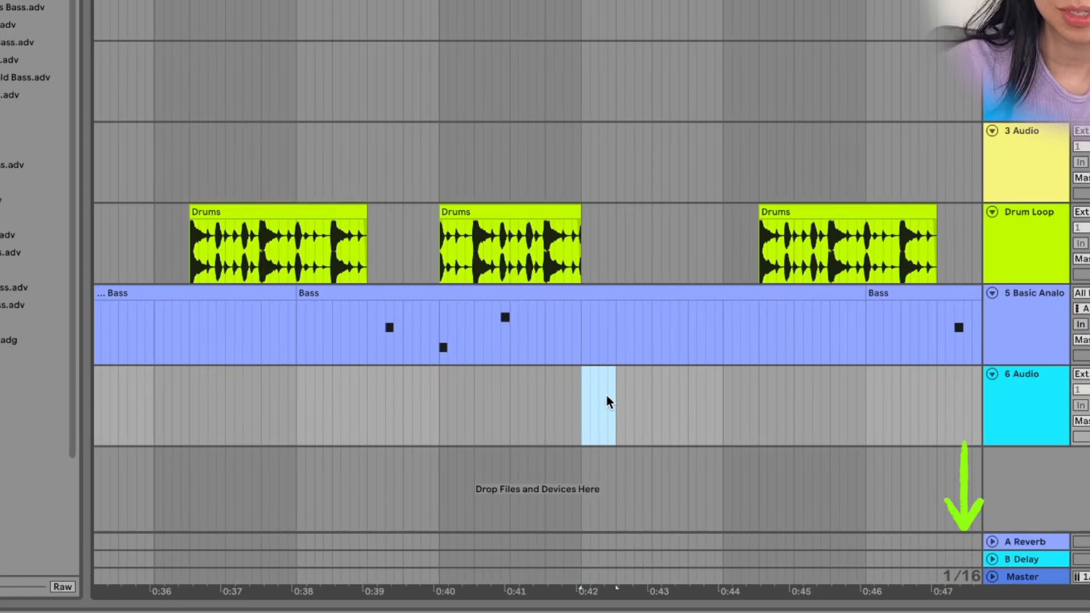
click(609, 395)
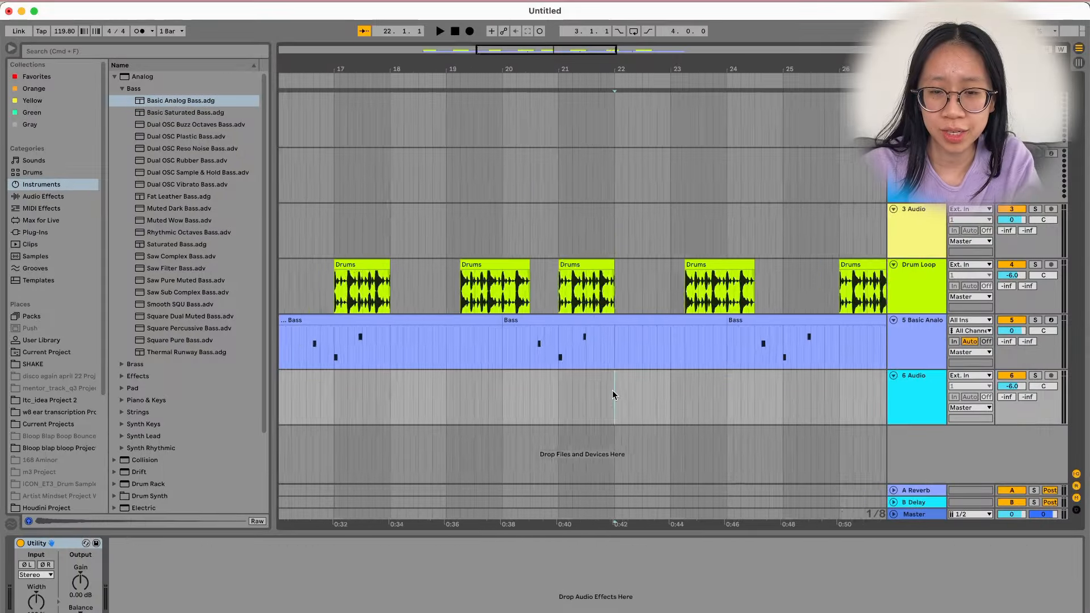
scroll(612, 391, down, 2)
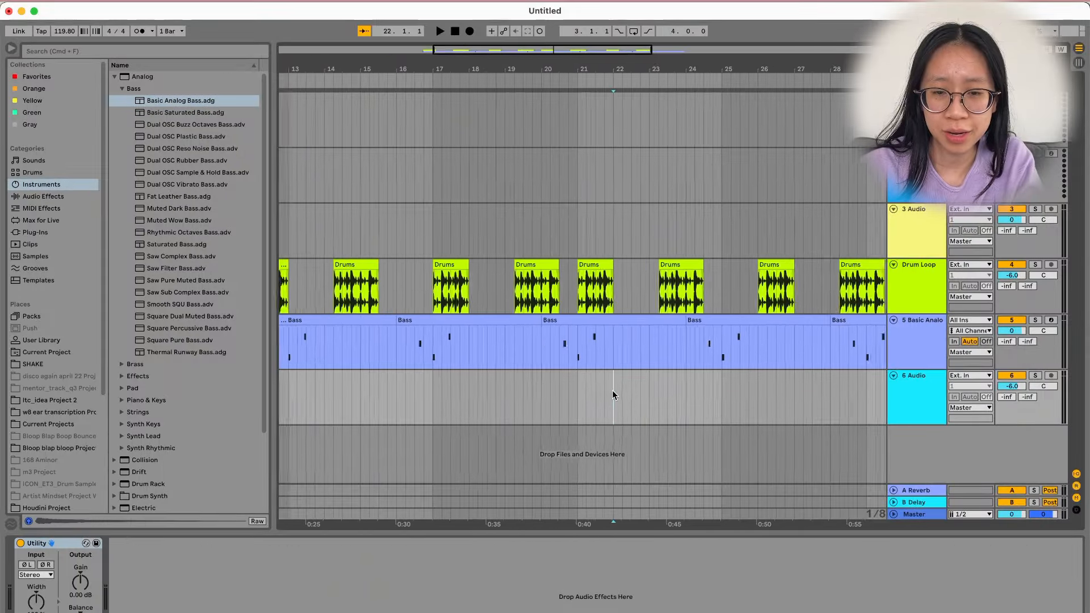
scroll(612, 390, up, 2)
scroll(612, 390, up, 3)
scroll(612, 390, down, 3)
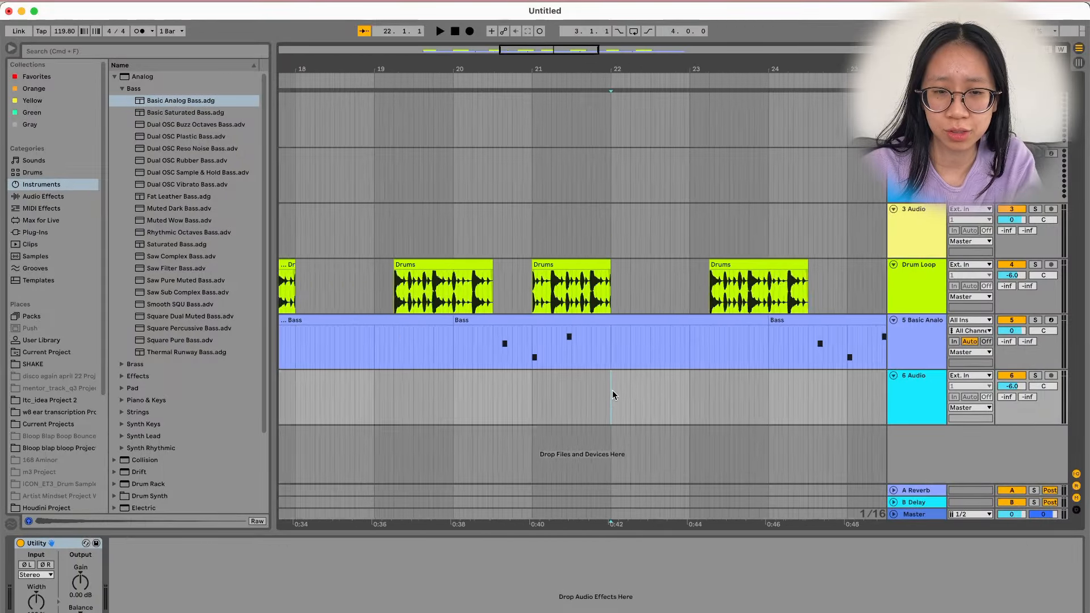
scroll(612, 391, up, 4)
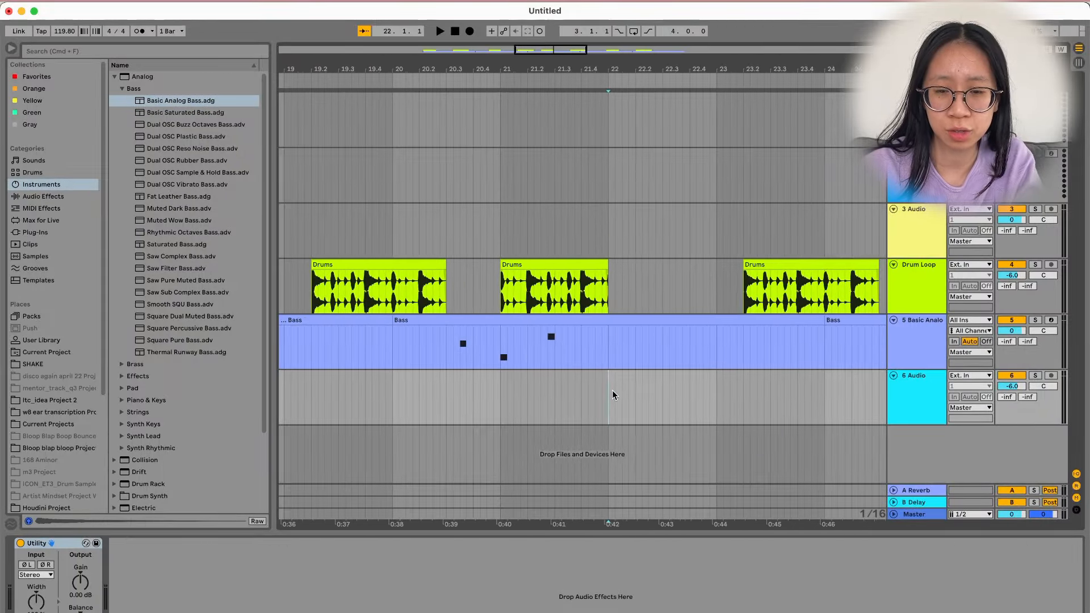
scroll(612, 390, up, 3)
scroll(613, 390, down, 2)
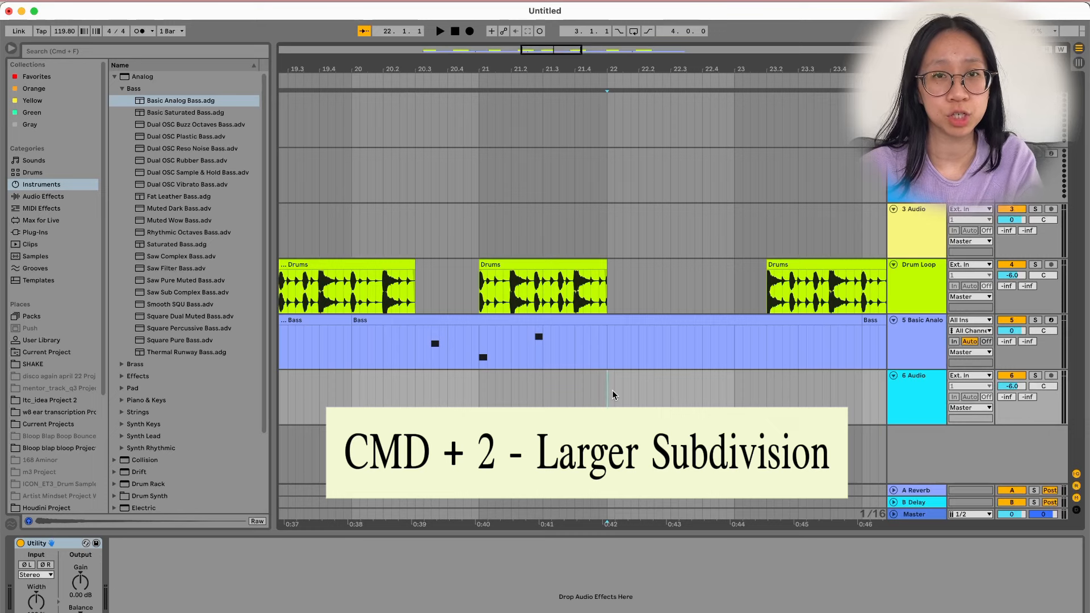
Widen the grid to 1/2, then switch to triplet divisions showing 1/4T.
key(super+2)
key(super+2)
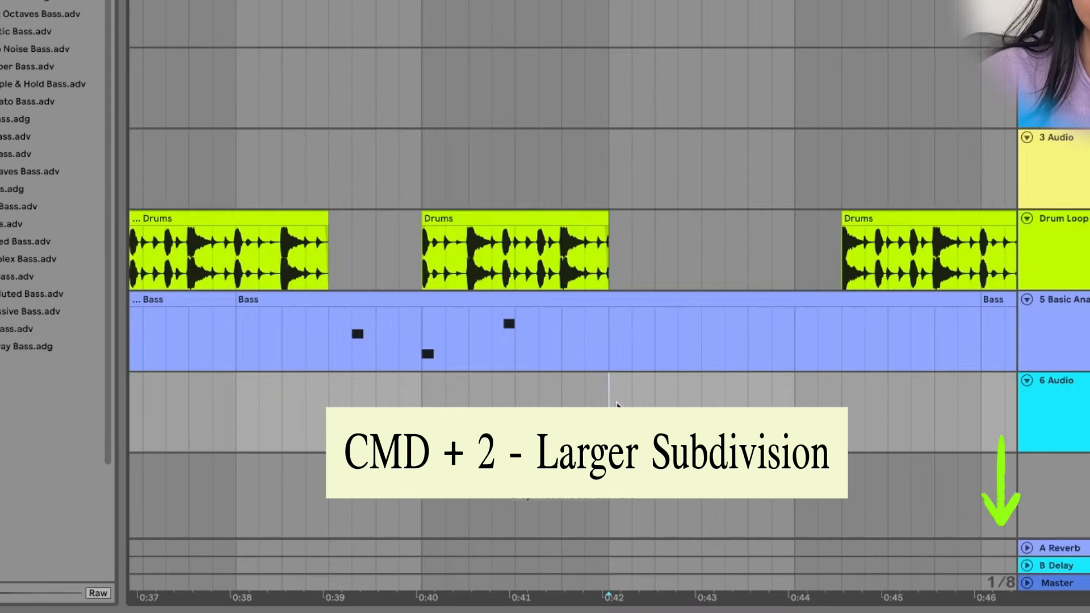
key(super+2)
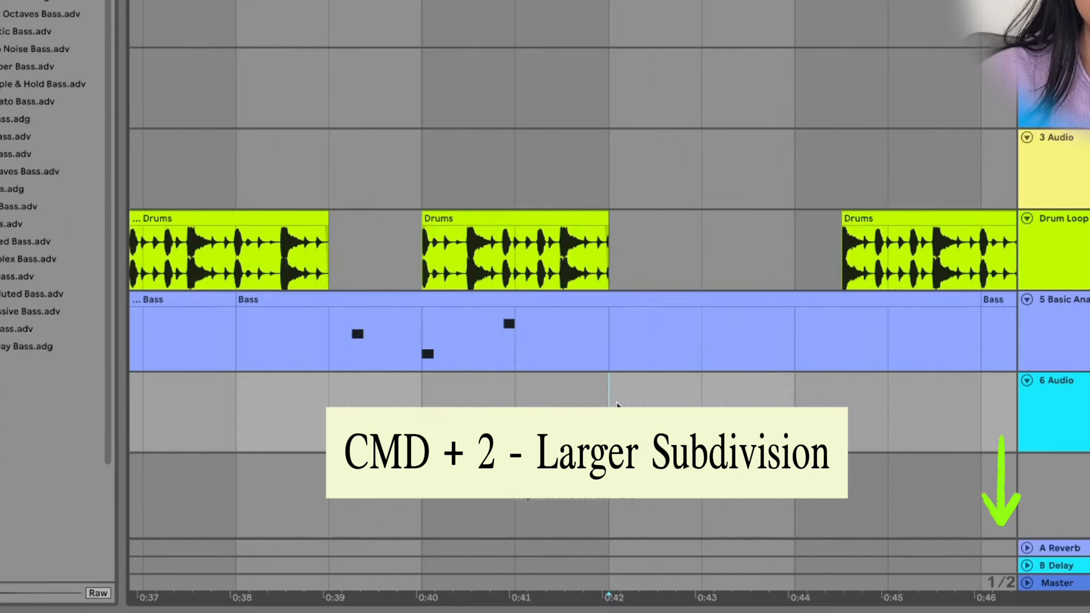
scroll(617, 404, down, 3)
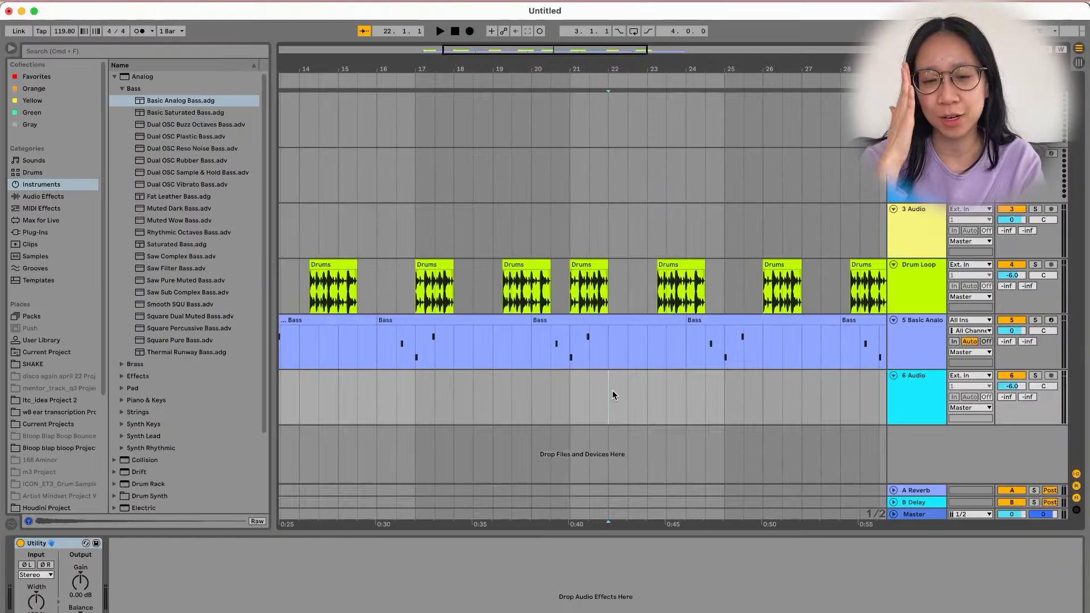
scroll(613, 392, up, 3)
key(super+3)
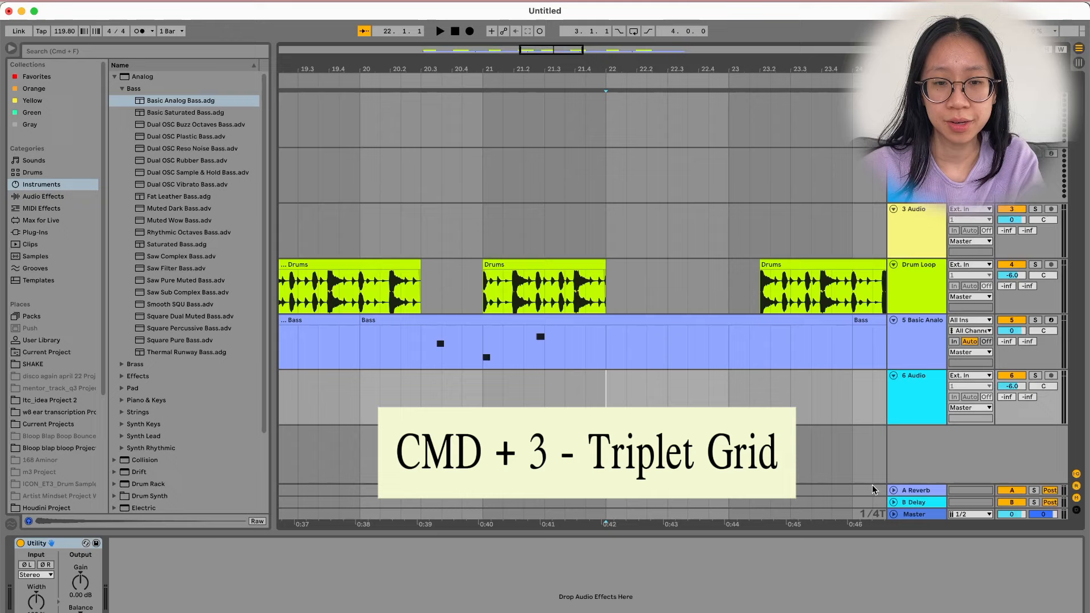
Turn off the triplet grid, open the Bass clip's notes, select them all, and play.
key(super+3)
double_click(578, 325)
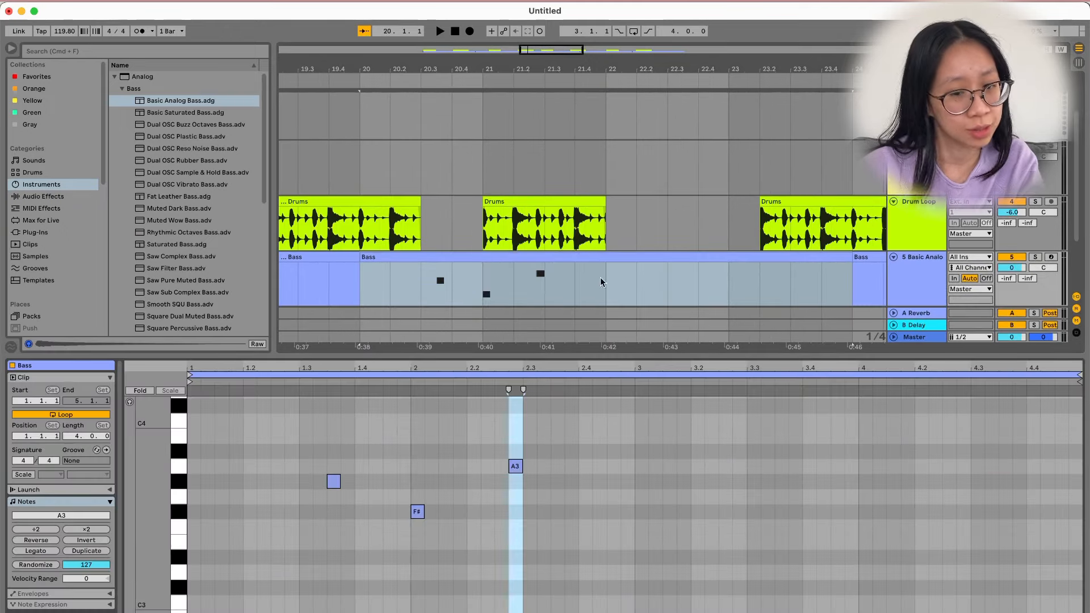
key(space)
key(super+a)
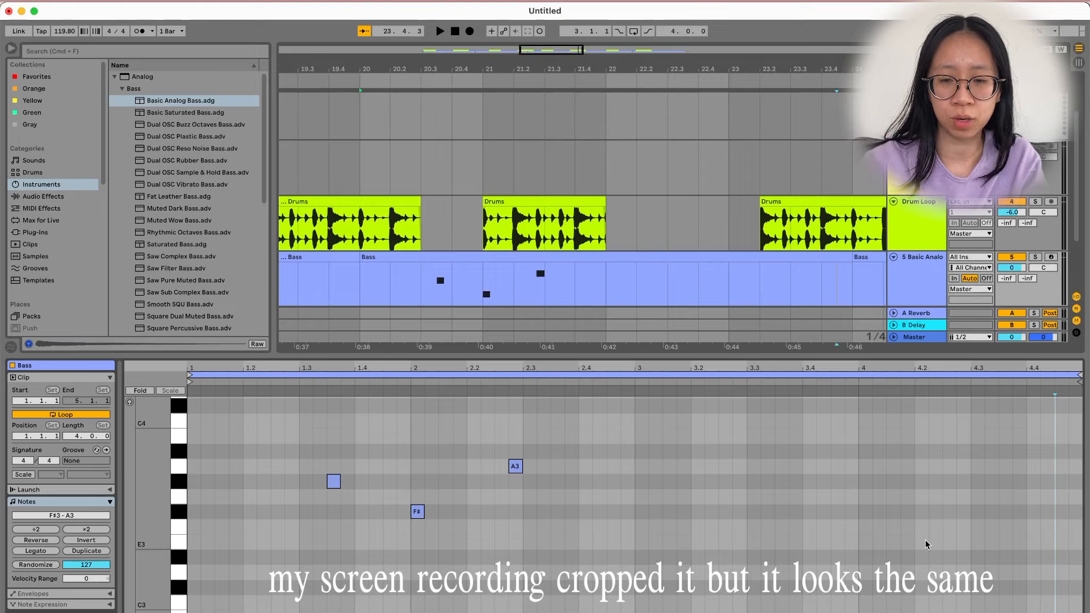
scroll(606, 256, down, 5)
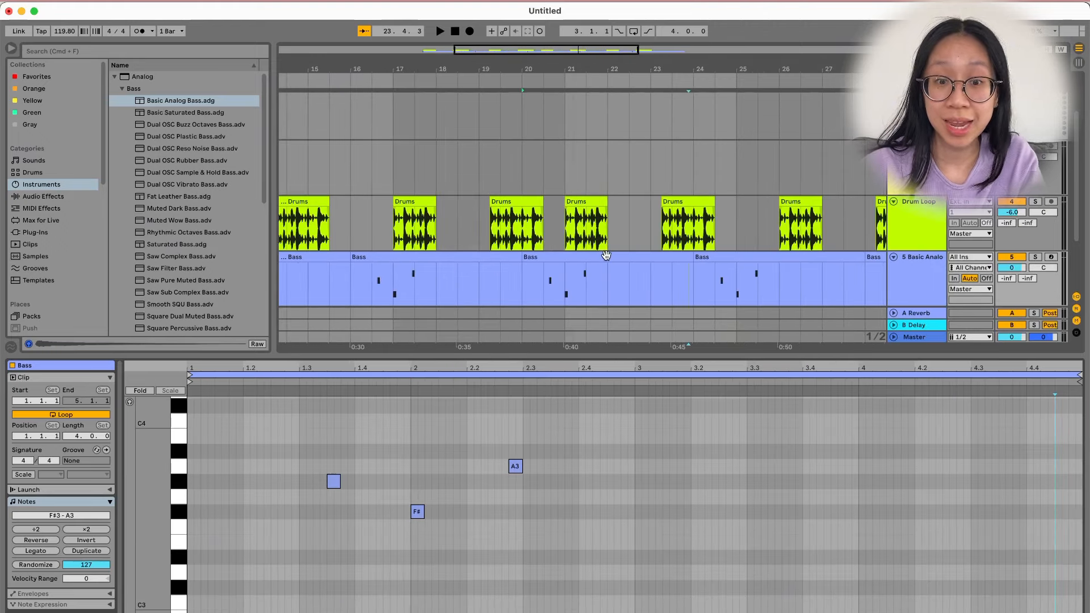
scroll(606, 256, right, 1)
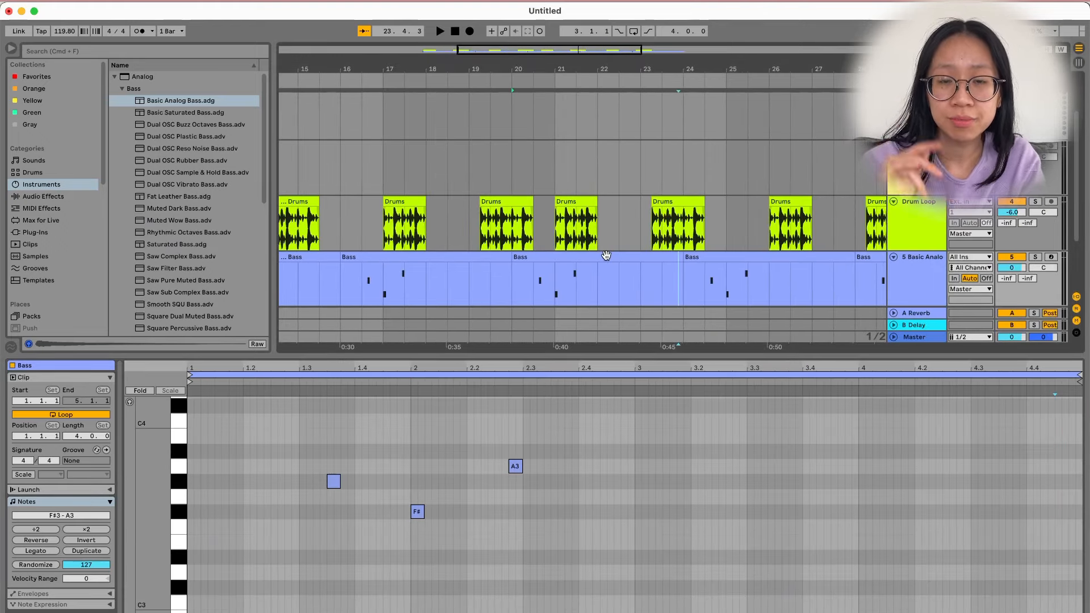
Shift the Bass clip's A3 note slightly later so it sits off the grid.
click(586, 572)
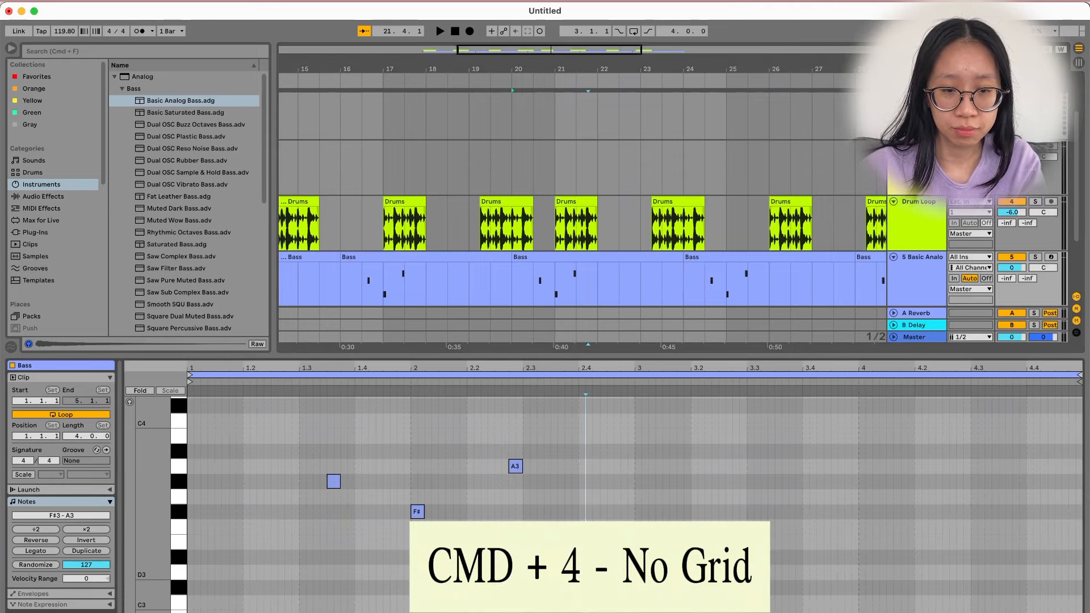
scroll(509, 551, up, 5)
drag(527, 464, 507, 473)
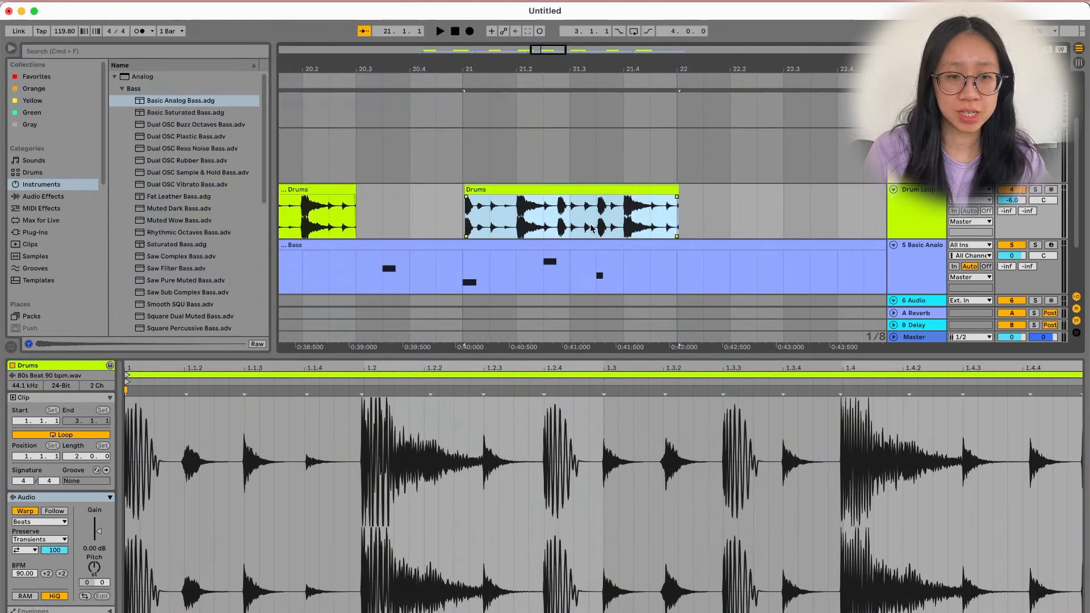
Split the bar-21 Drums clip at 21.3 with Cmd+E and select the second piece.
click(571, 216)
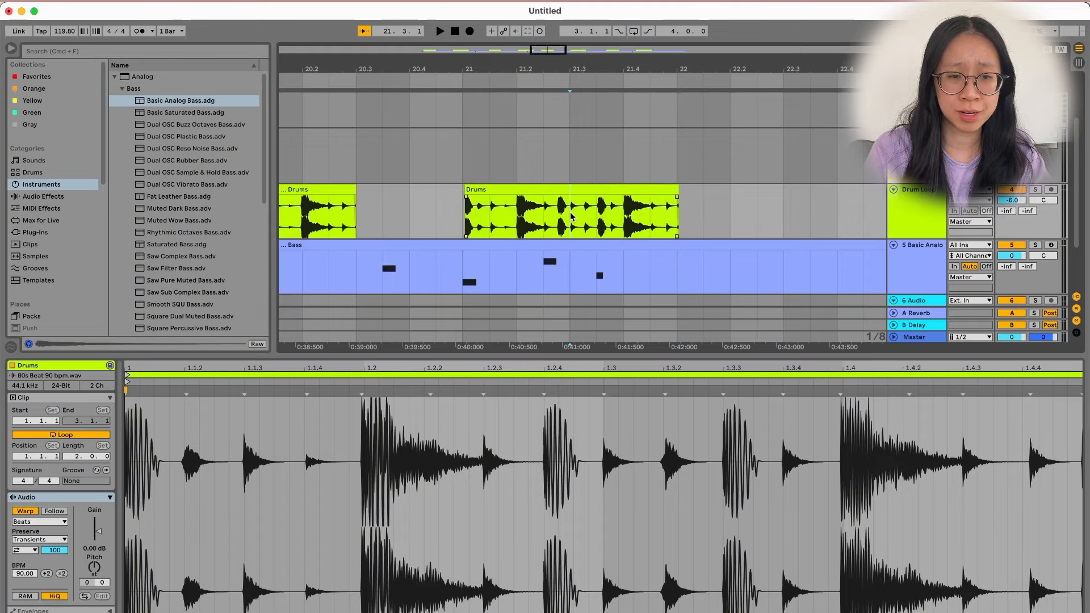
mouse_move(571, 216)
mouse_down()
mouse_move(694, 220)
mouse_move(576, 222)
mouse_up()
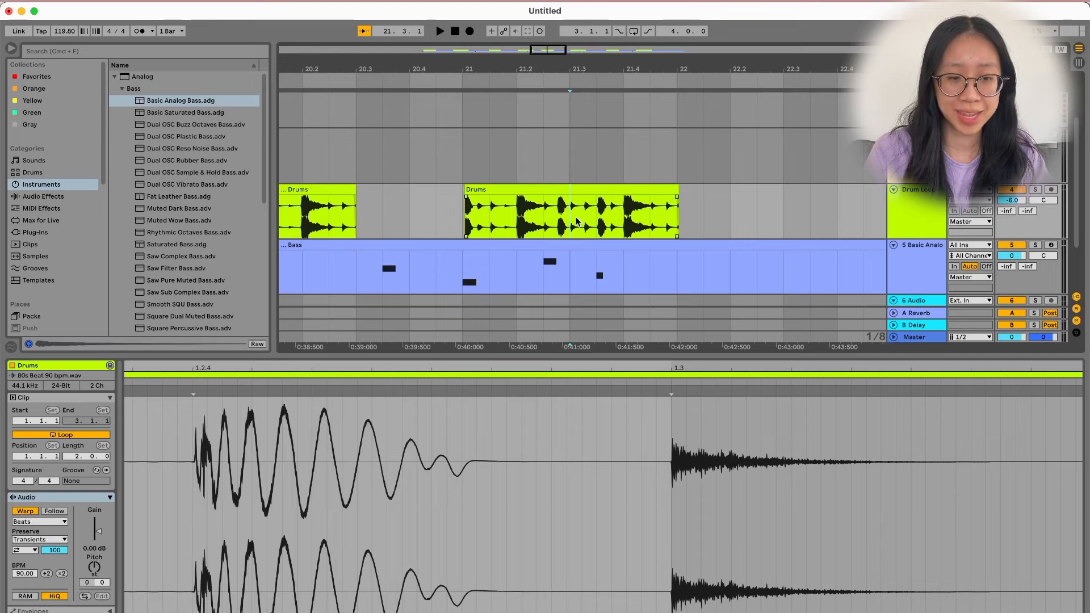
key(super+e)
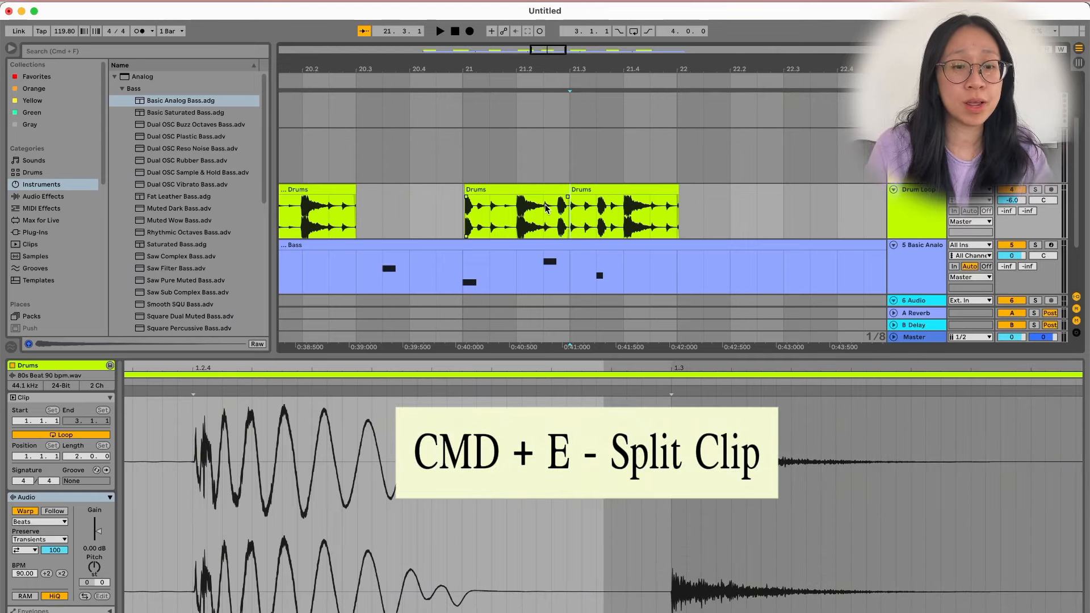
click(590, 193)
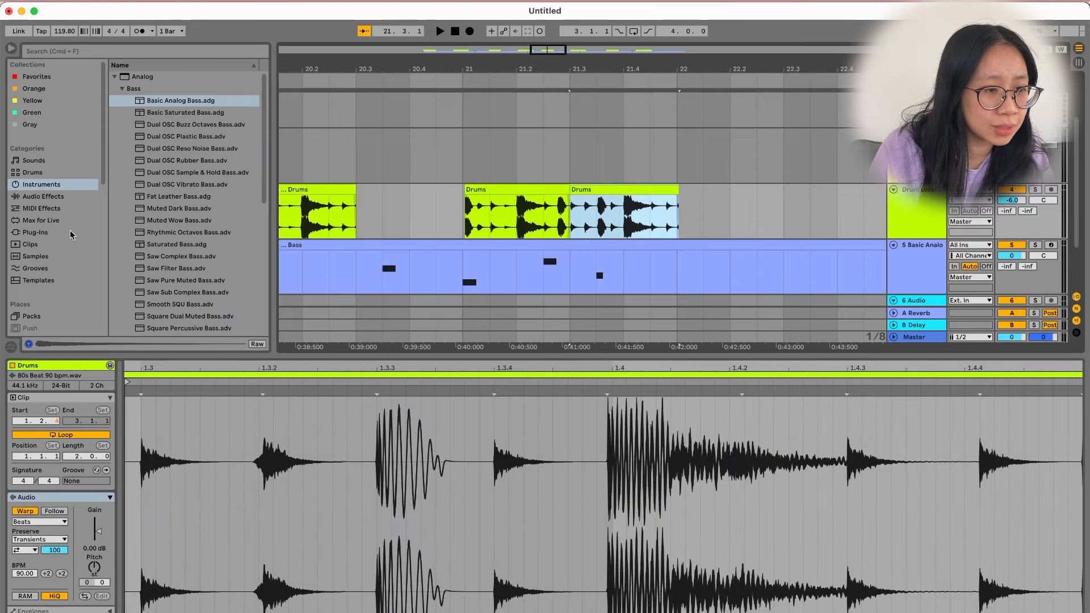
Drag Air Can 2.wav from the Samples browser over the second Drums piece.
click(51, 258)
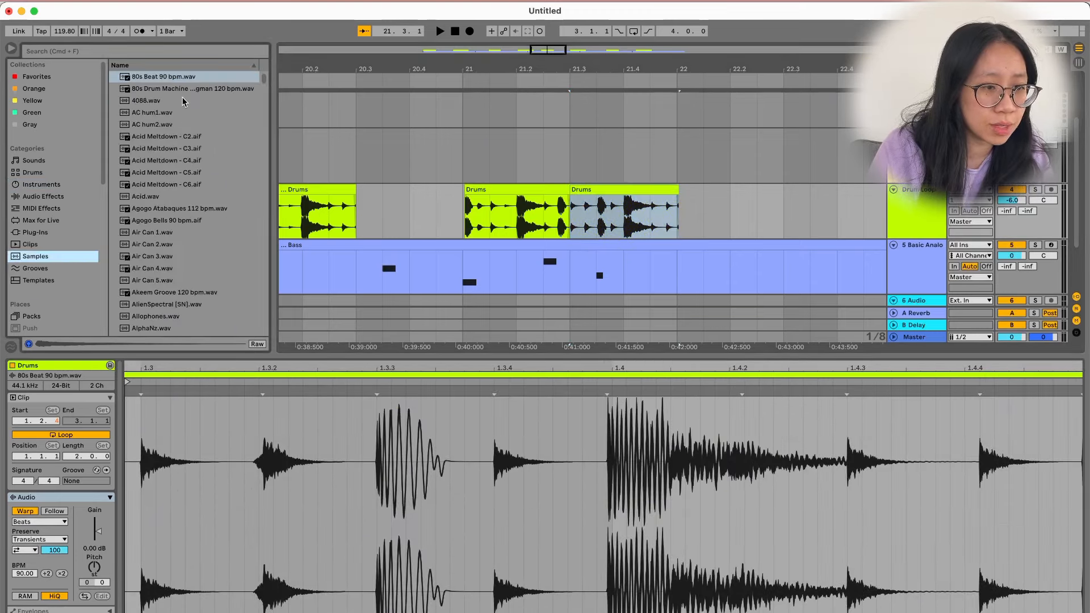
scroll(183, 101, down, 3)
scroll(183, 101, down, 2)
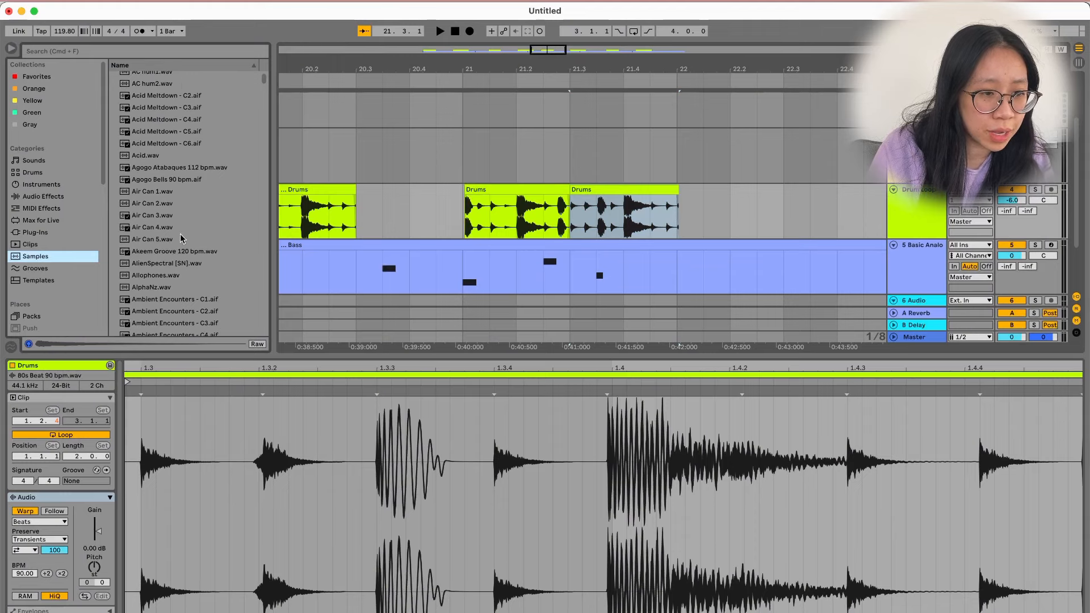
drag(151, 203, 568, 193)
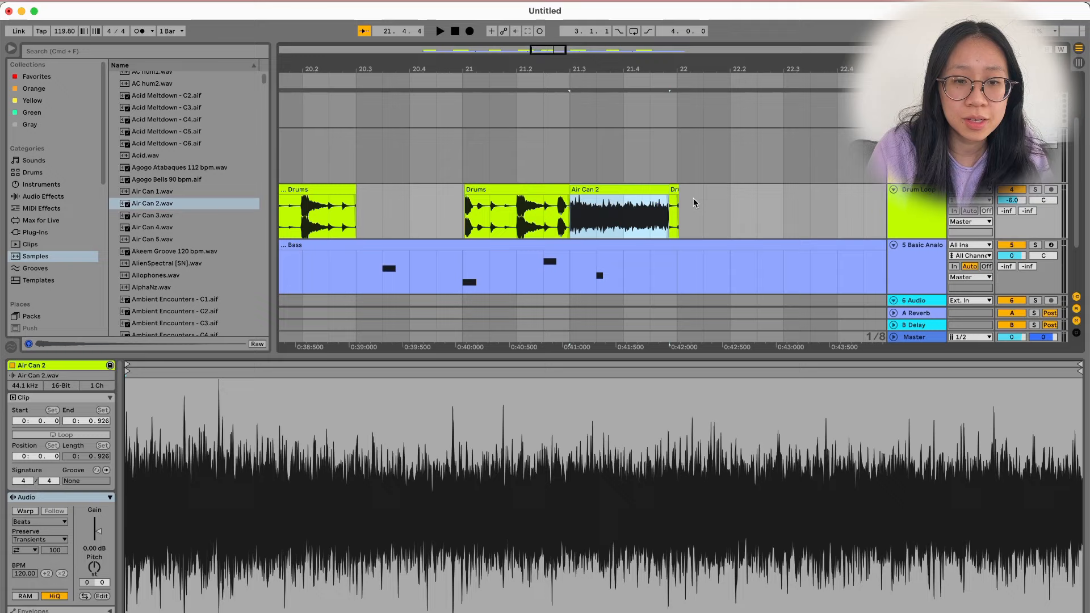
Delete the leftover Drums sliver after the Air Can 2 clip.
click(674, 190)
key(Delete)
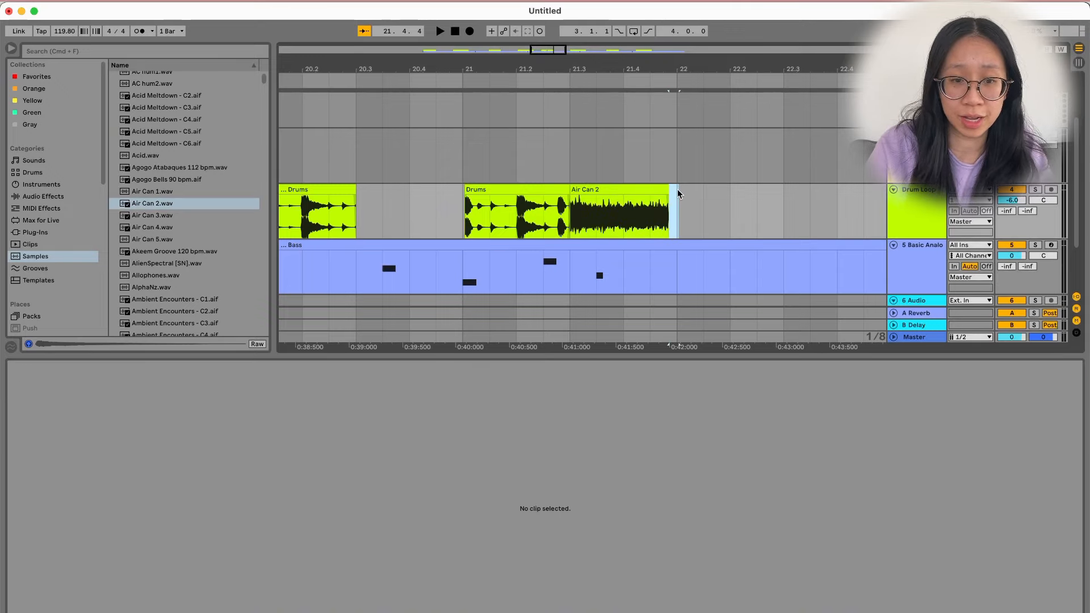
click(634, 190)
click(521, 189)
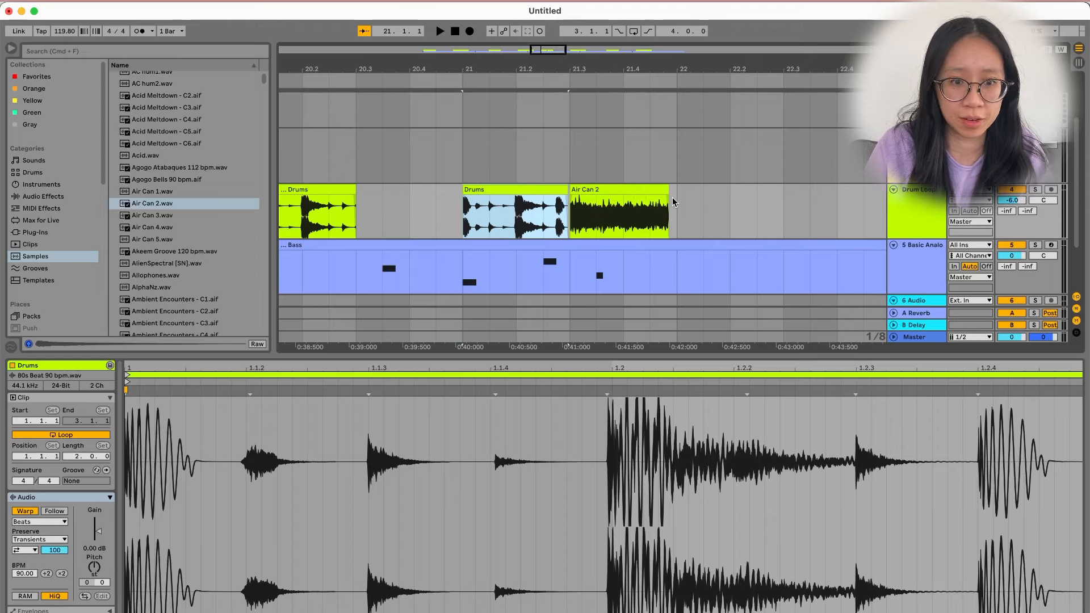
scroll(677, 205, up, 1)
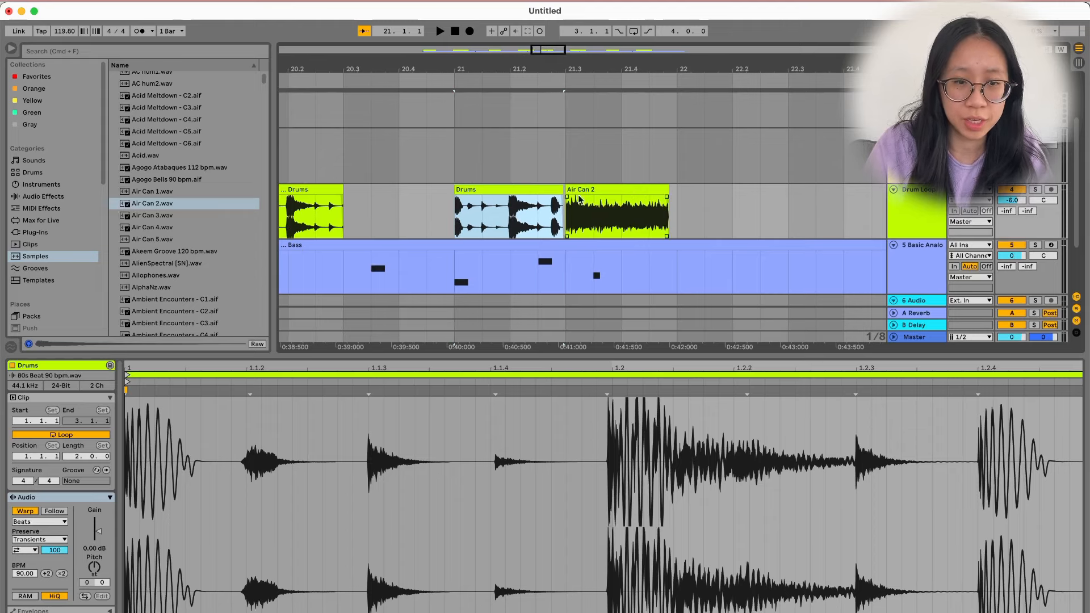
Consolidate the selected Drums and Air Can 2 clips with Cmd+J, then undo it.
shift+click(590, 188)
click(527, 191)
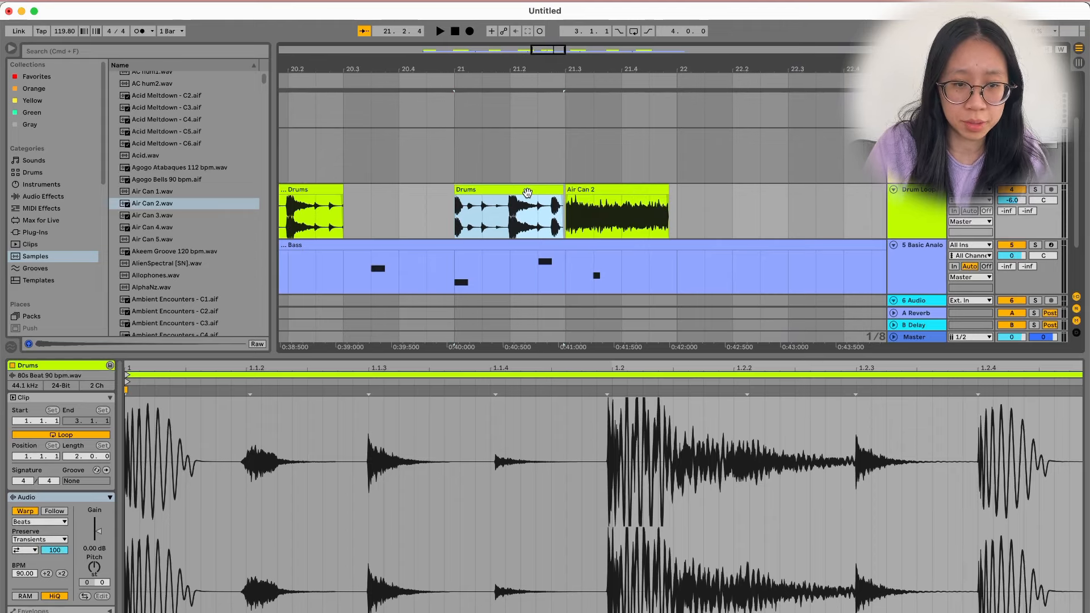
shift+click(588, 192)
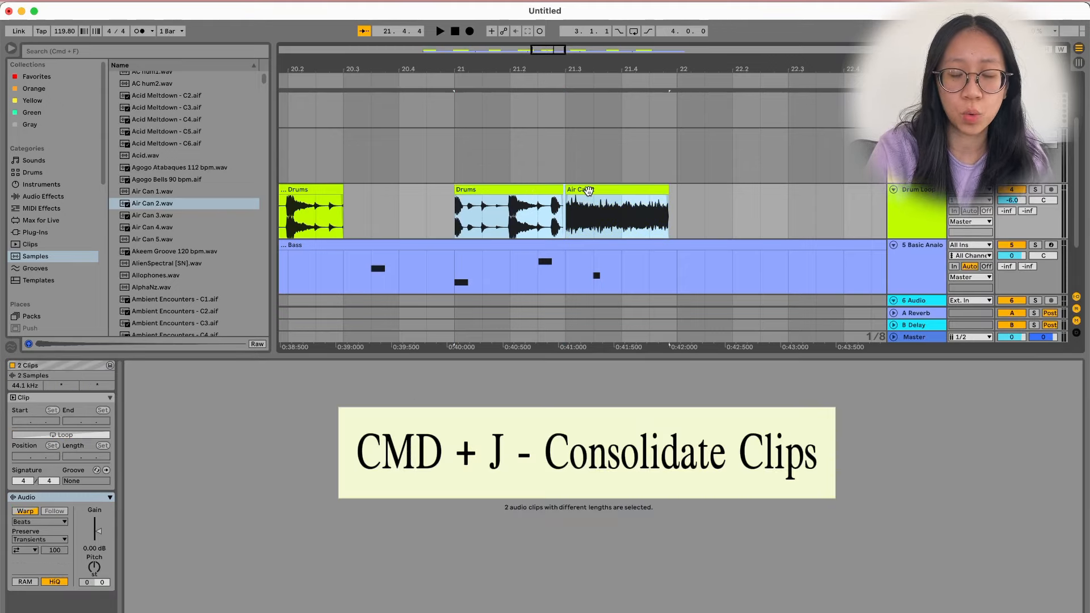
key(super+j)
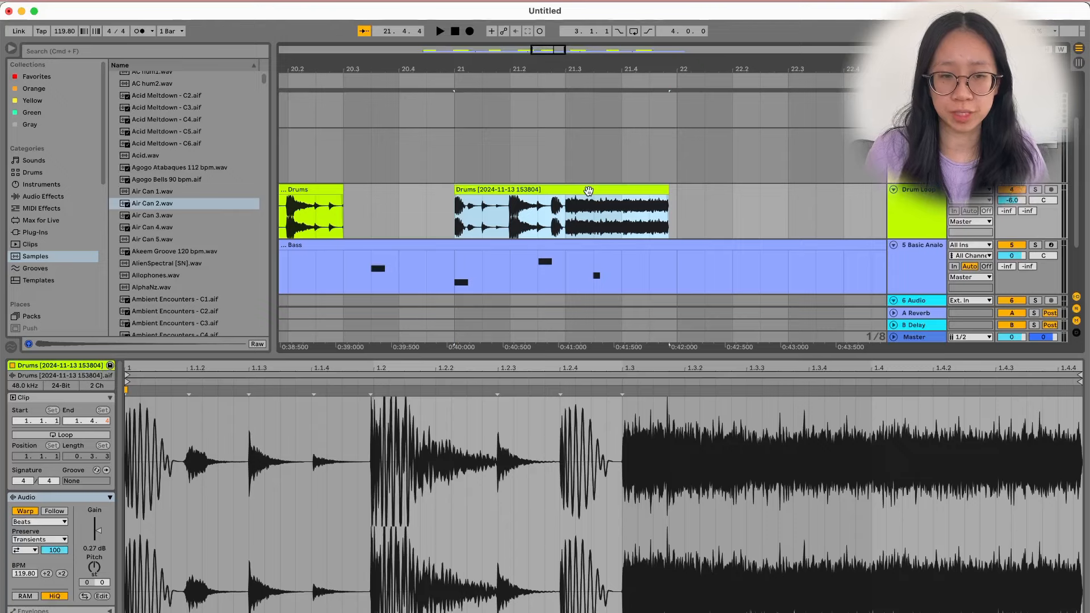
key(super+z)
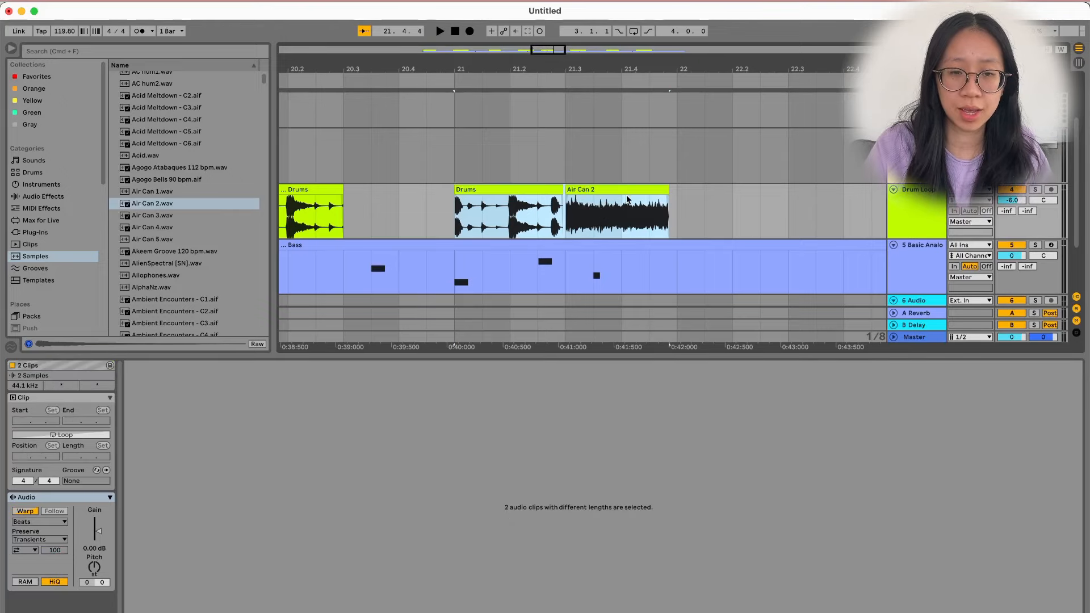
Select the time range covering both clips and consolidate it into one Drums clip.
click(613, 191)
scroll(640, 203, up, 3)
scroll(640, 202, left, 3)
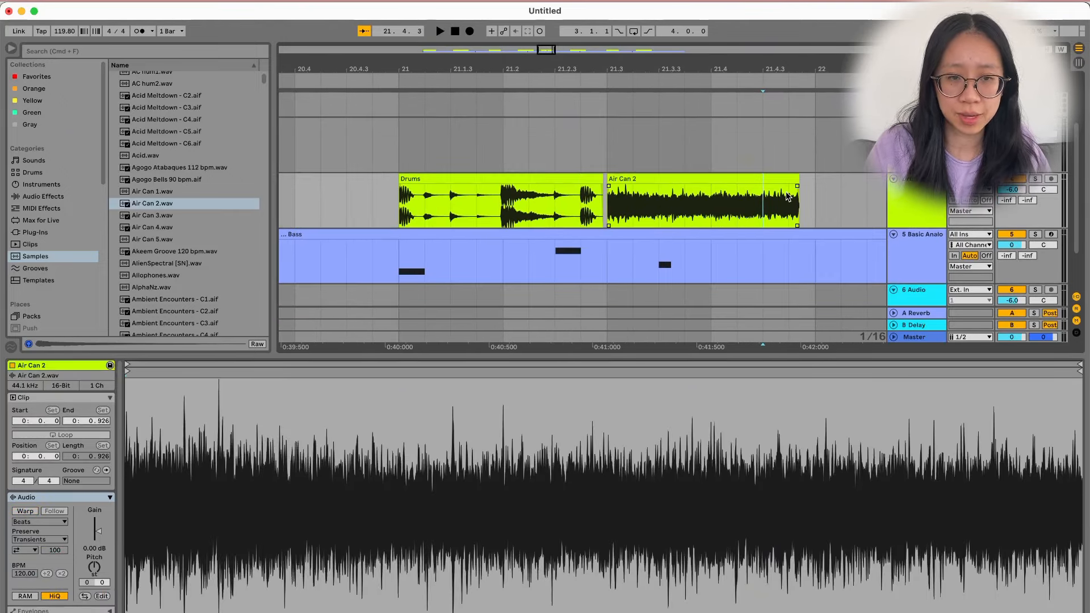
scroll(825, 210, down, 4)
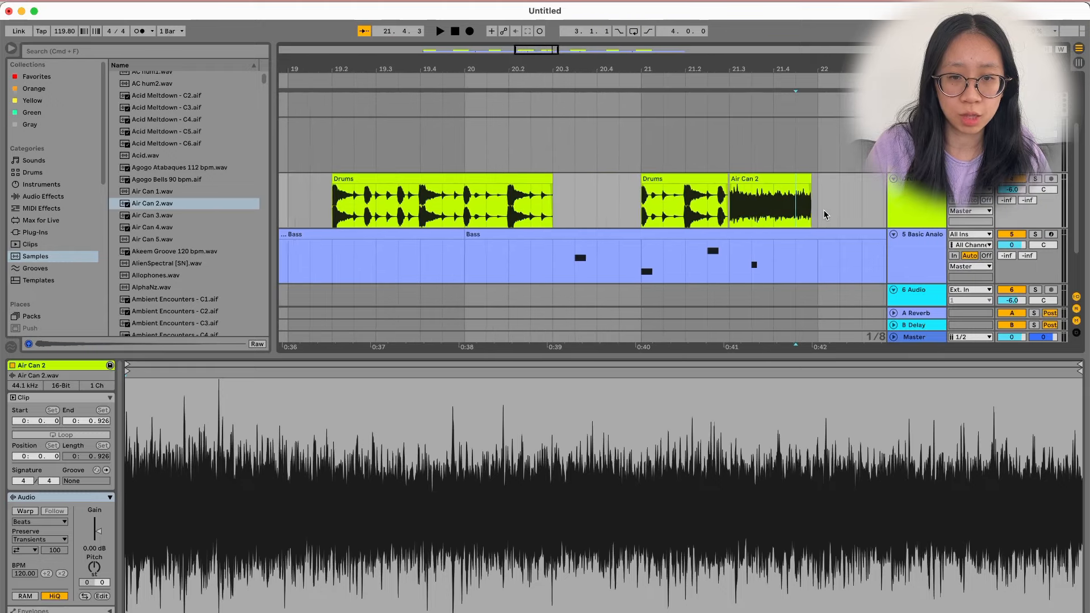
scroll(724, 233, right, 3)
drag(731, 226, 561, 212)
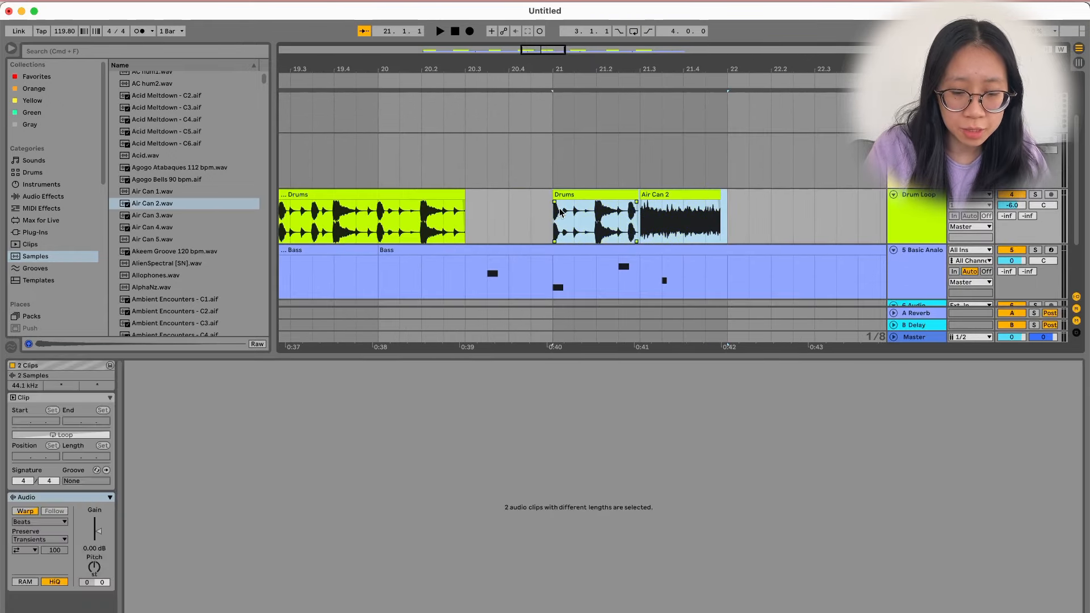
key(super+j)
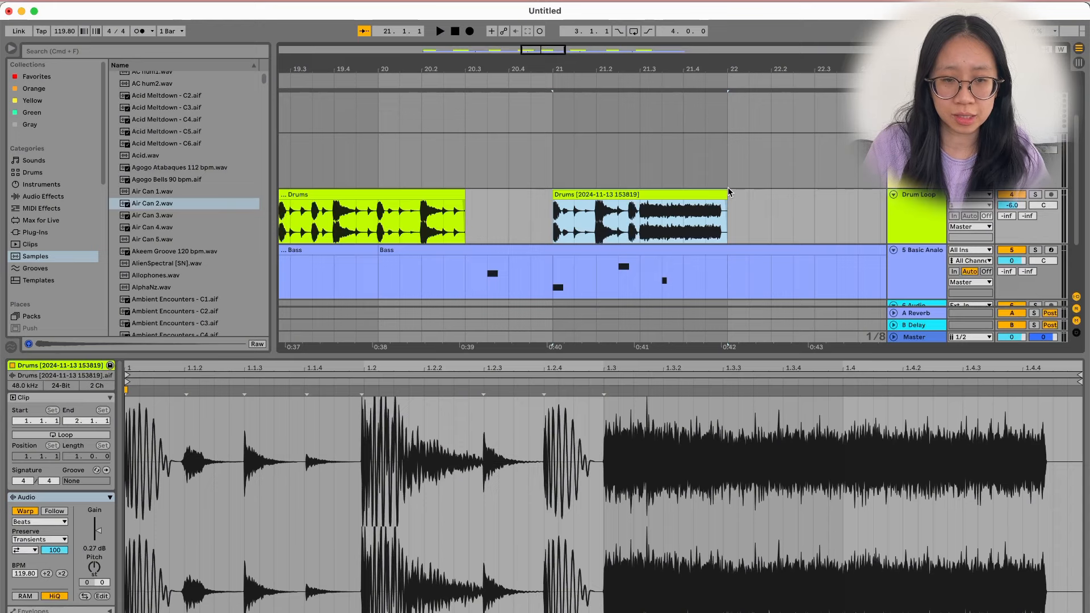
Split the consolidated drum clip at 21.2.3 and rearrange the resulting Drums pieces.
scroll(728, 188, up, 5)
drag(729, 212, 750, 210)
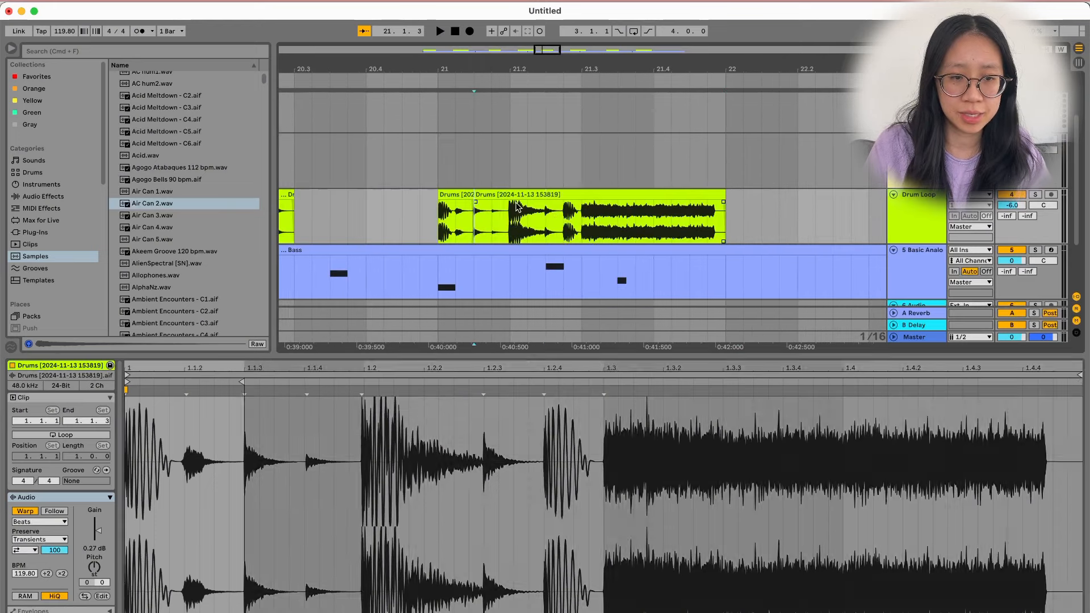
click(550, 215)
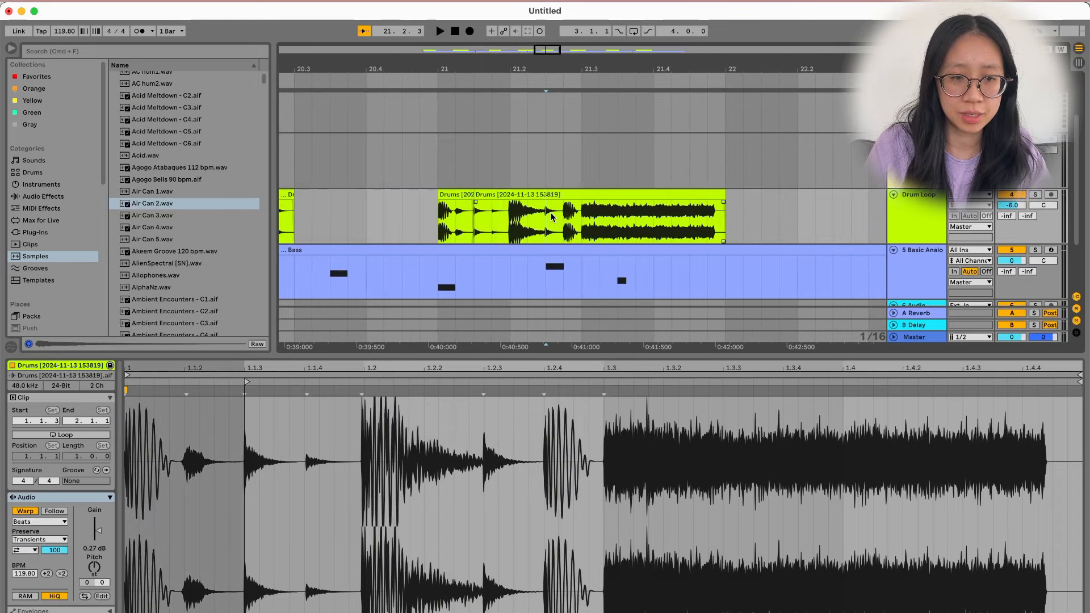
key(super+e)
drag(515, 196, 749, 217)
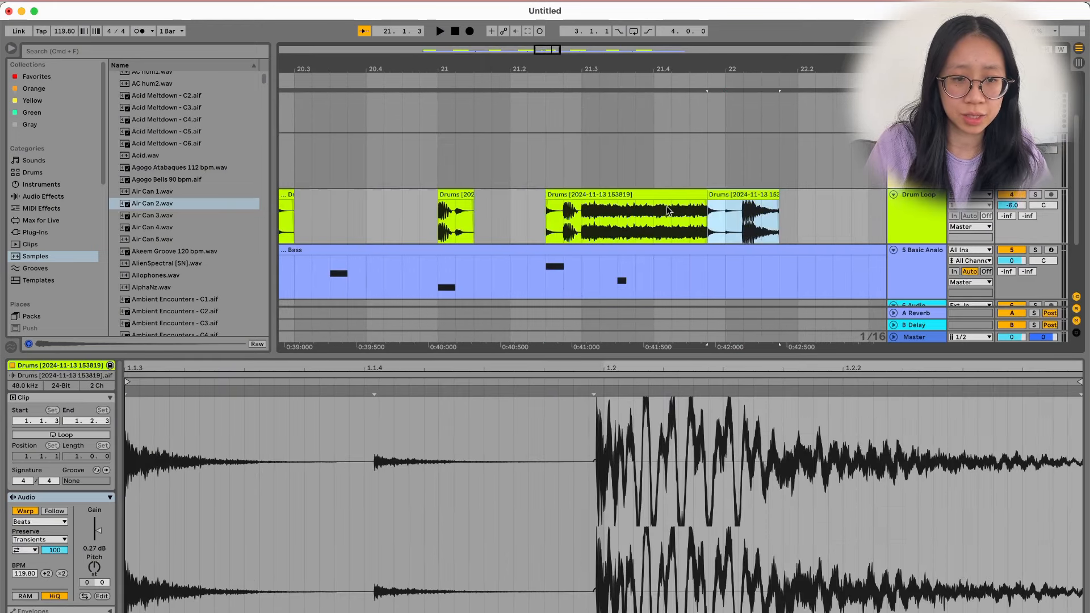
drag(609, 194, 545, 195)
drag(727, 194, 644, 199)
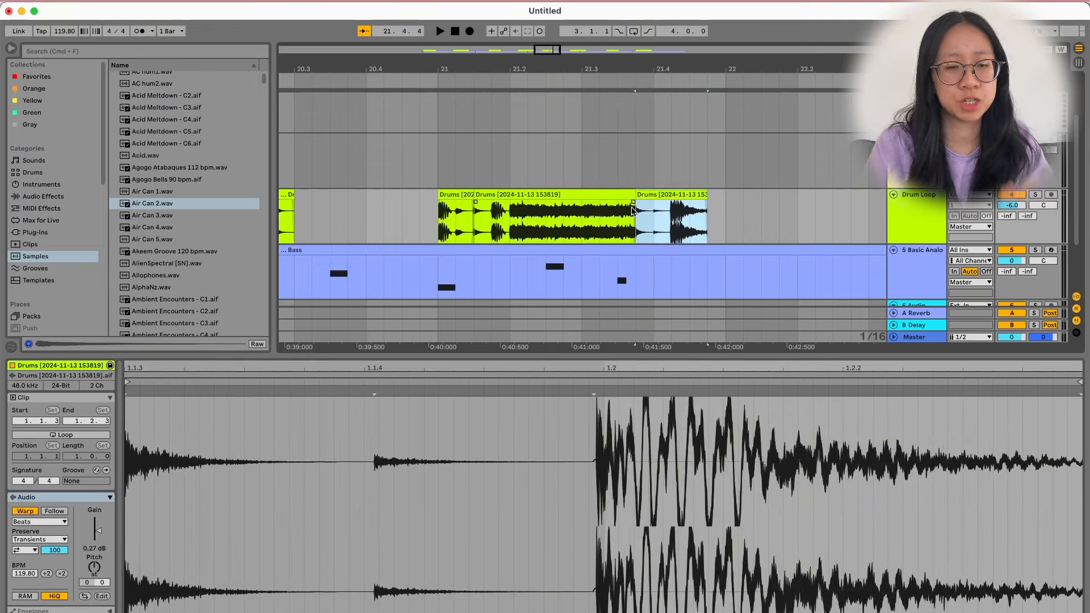
Split the middle piece further, undo the extra split, and consolidate all four pieces.
click(564, 213)
key(super+e)
click(618, 213)
key(super+e)
drag(582, 196, 621, 206)
key(super+z)
key(super+z)
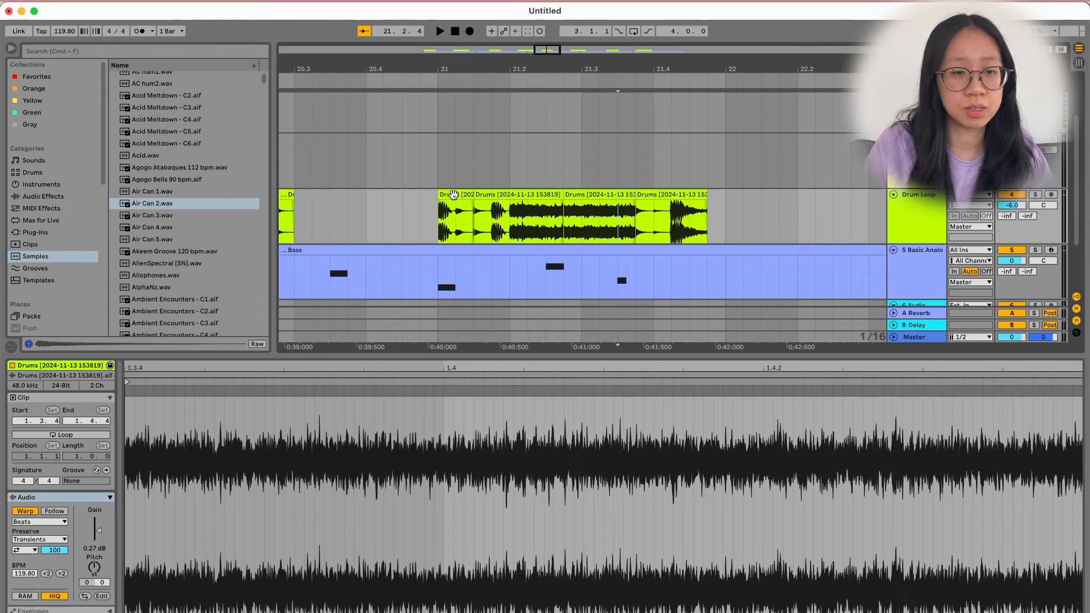
click(452, 195)
shift+click(685, 196)
key(super+j)
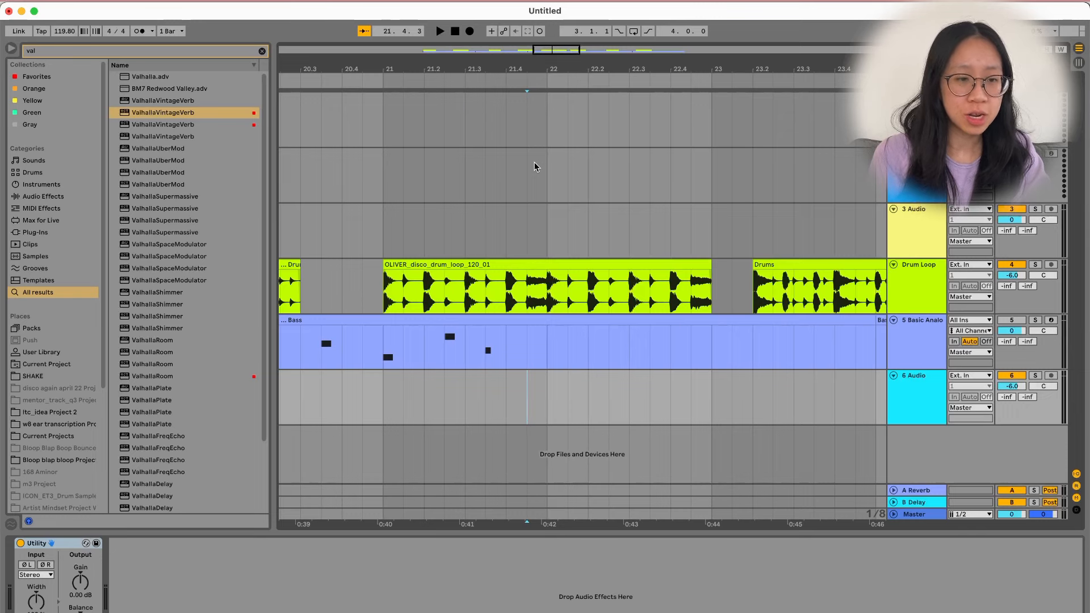
Delete the three ValhallaVintageVerb devices from the Drum Loop effect chain.
click(435, 286)
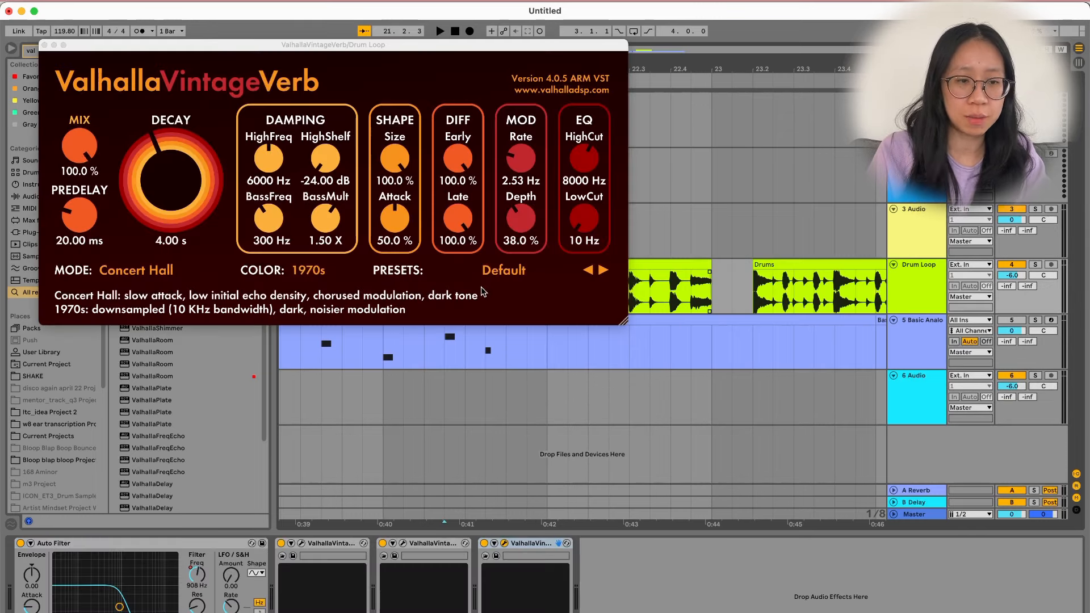
shift+click(346, 543)
key(Delete)
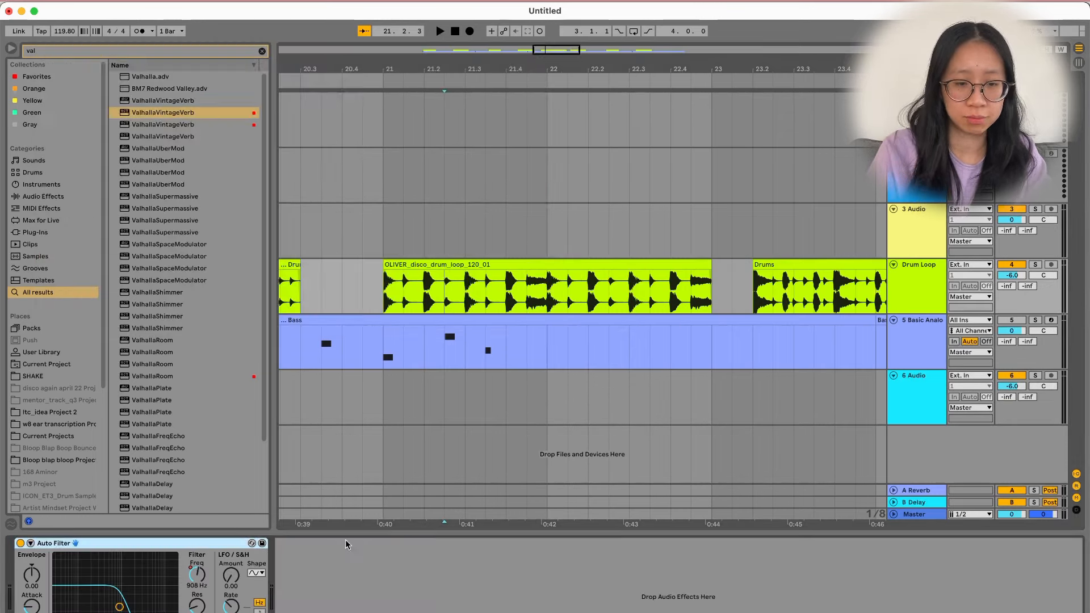
Load the VST ValhallaVintageVerb onto the Drum Loop track from a 'val' search.
click(385, 300)
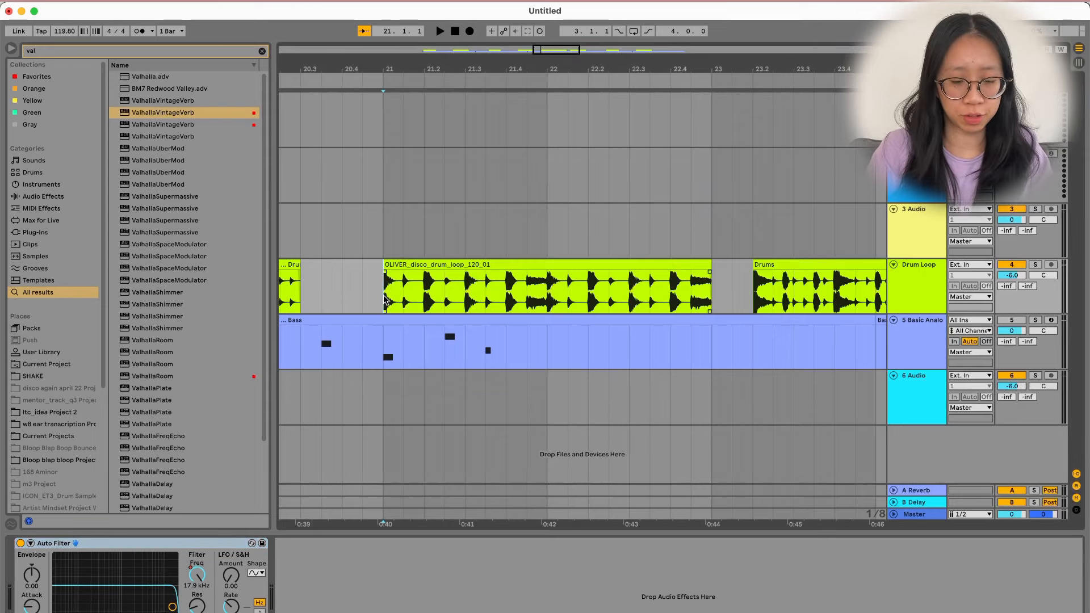
key(super+f)
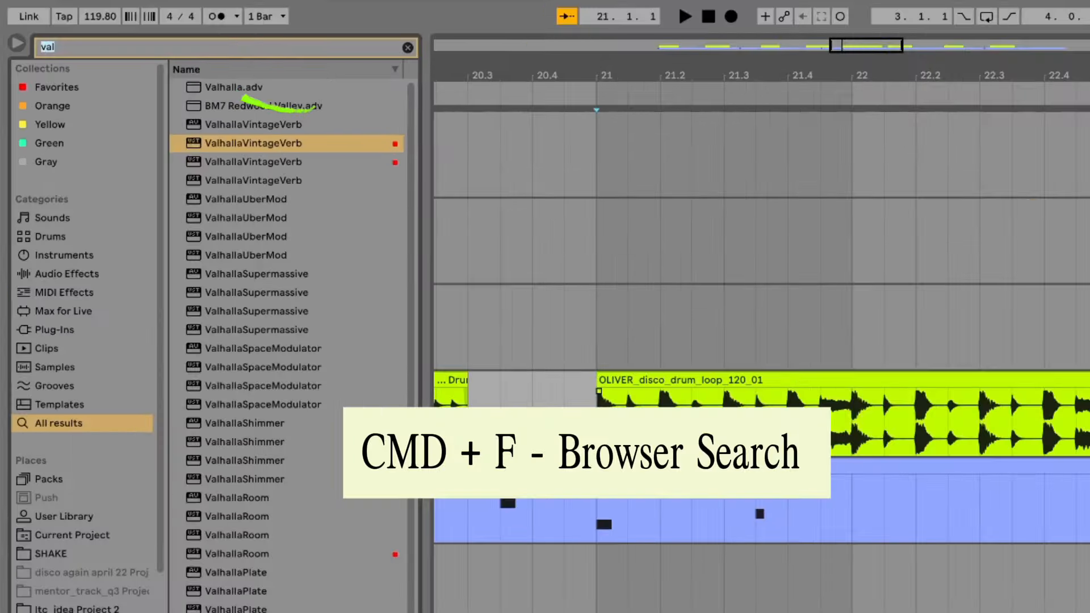
text(val)
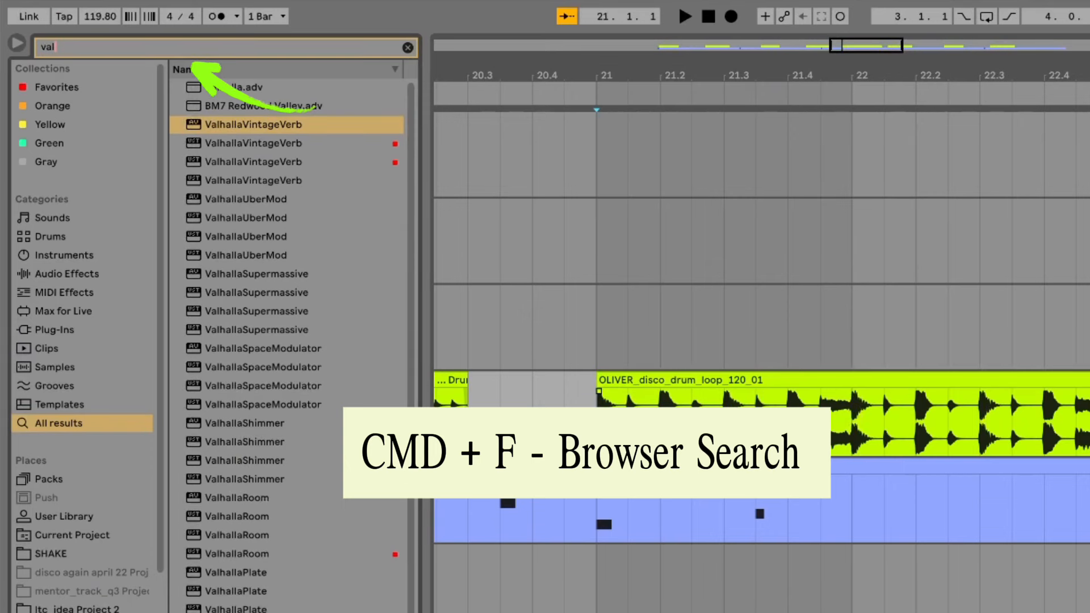
key(Down)
key(Down)
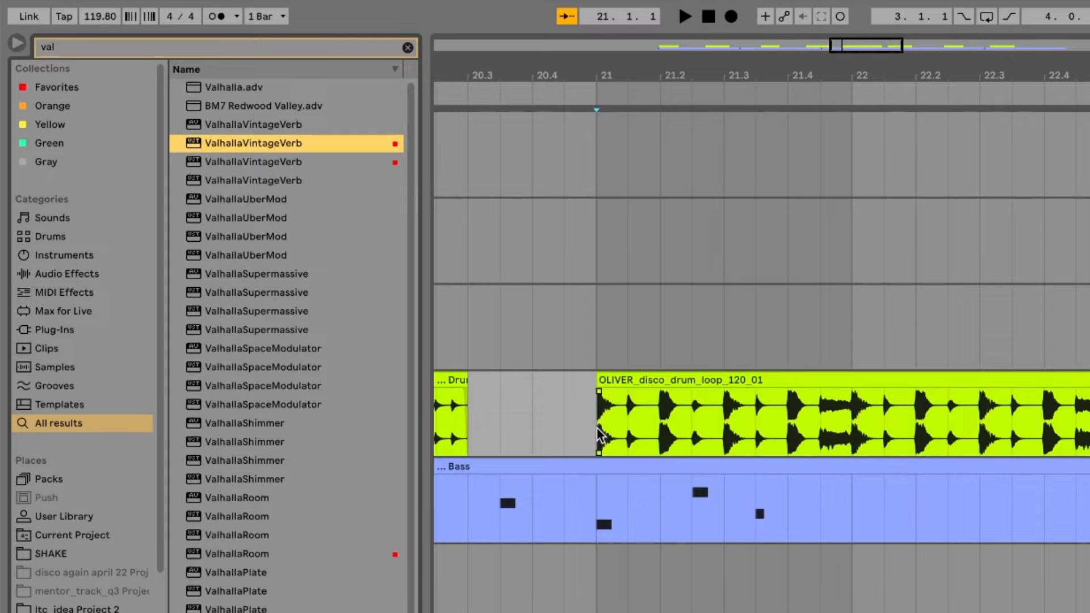
key(Return)
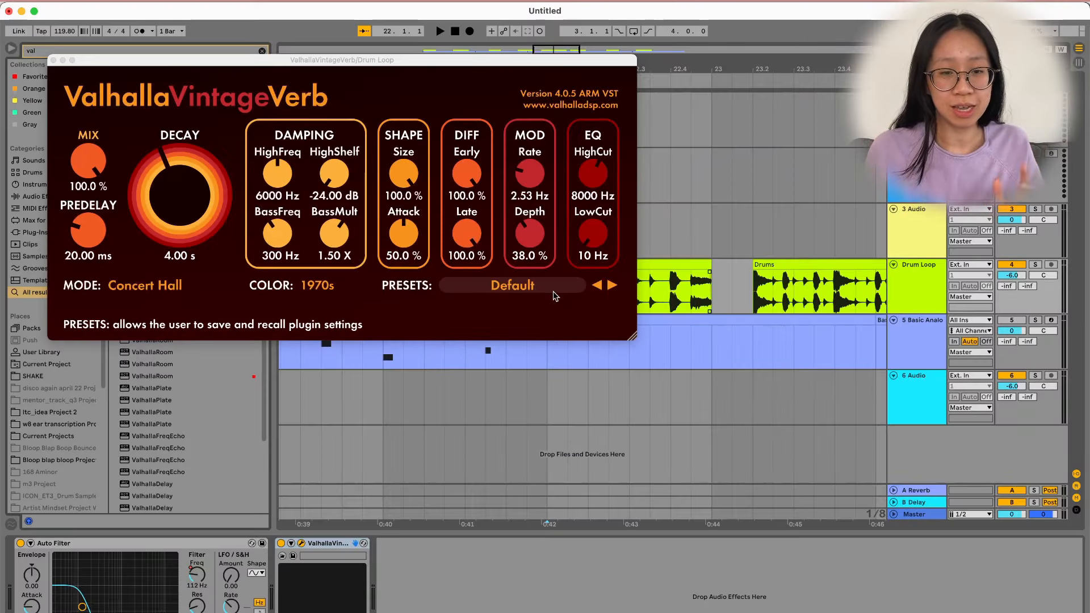
click(697, 169)
Select the bass track to view its device chain.
click(776, 243)
click(755, 400)
click(321, 362)
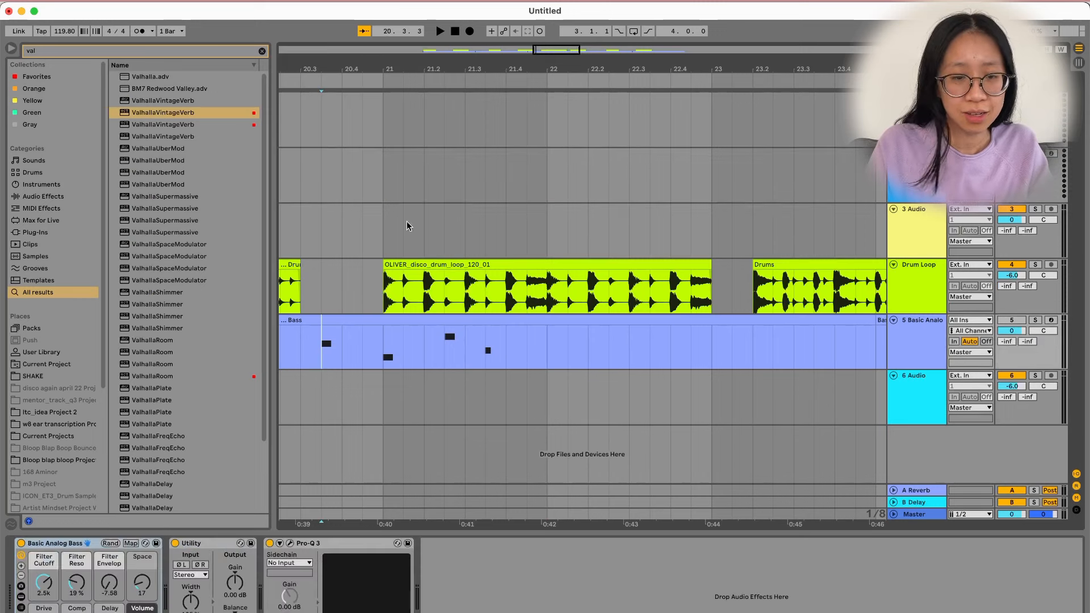
click(444, 176)
Open Preferences on the Audio tab showing CoreAudio, 48000 sample rate and 2048 buffer.
key(super+f)
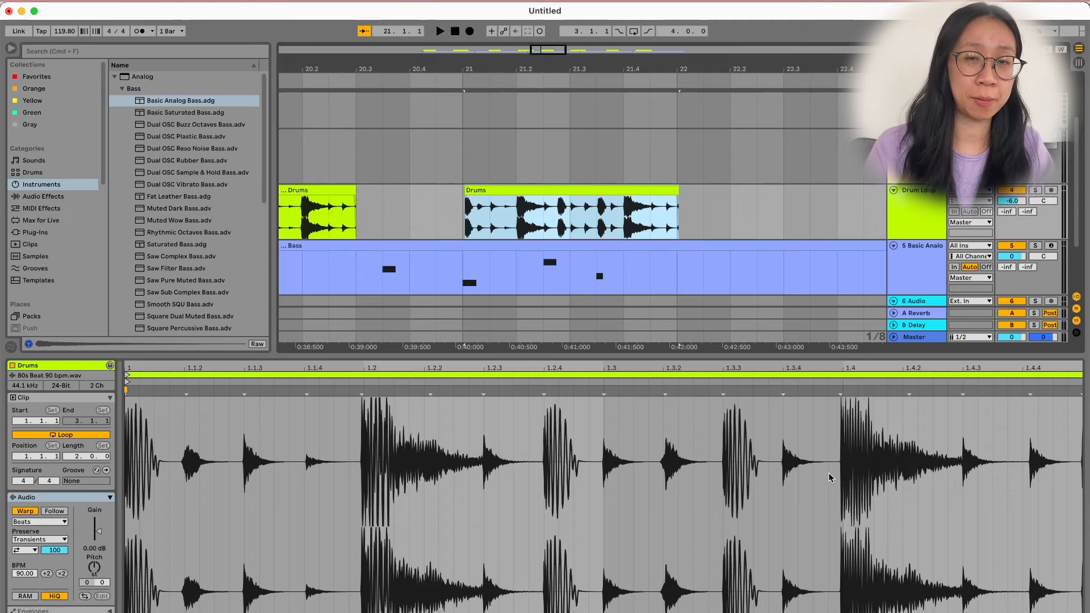
key(super+comma)
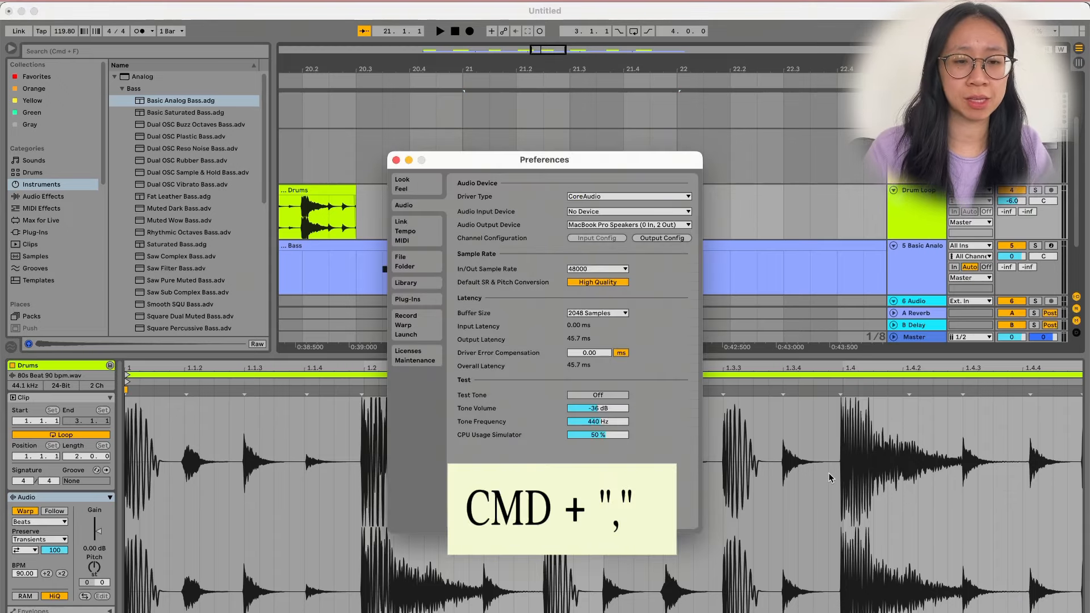
Leave the audio output device set to MacBook Pro Speakers.
click(581, 226)
click(583, 226)
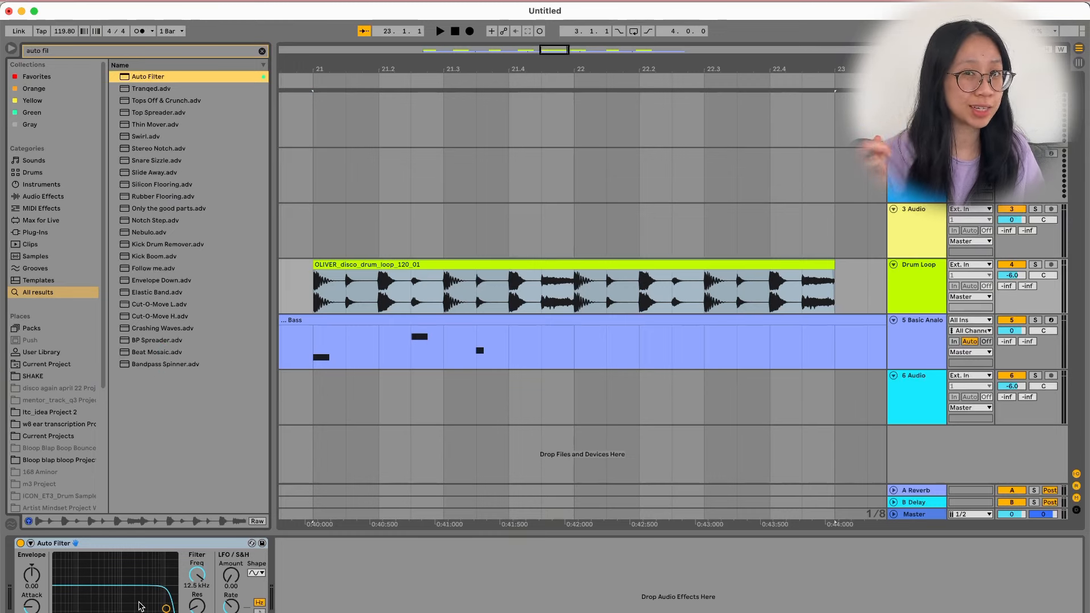
Play the drums while sweeping the Auto Filter cutoff, then leave it at 17.9 kHz.
key(space)
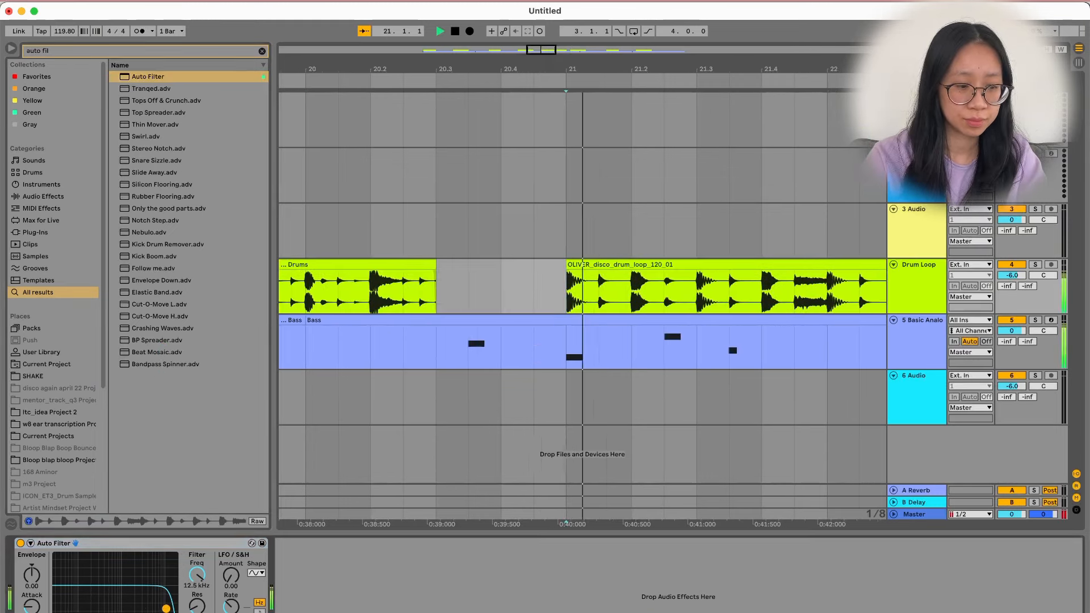
drag(166, 608, 105, 602)
key(space)
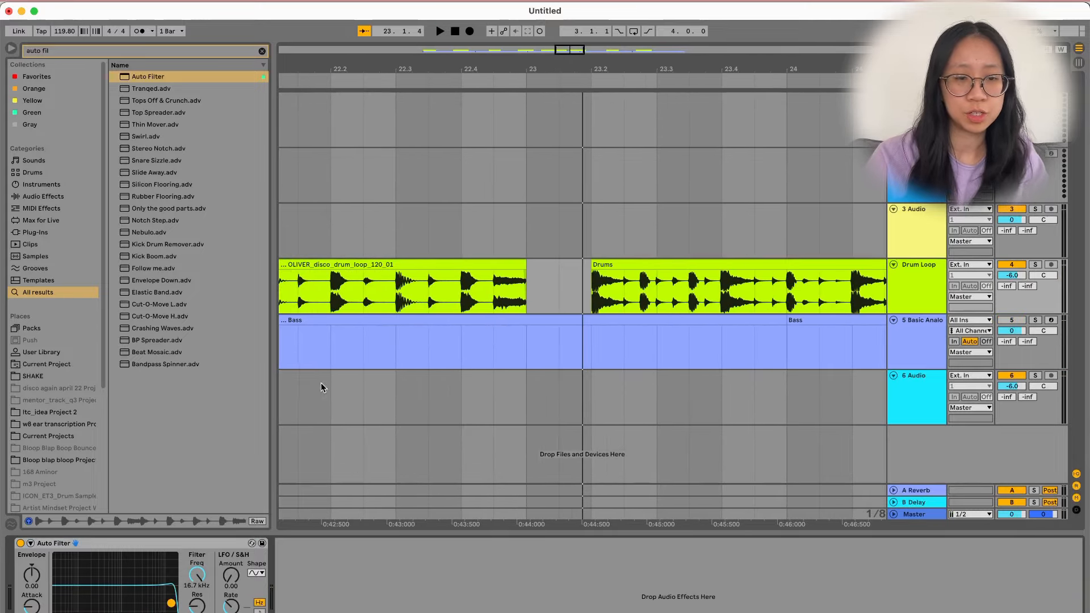
scroll(434, 326, down, 4)
scroll(434, 323, left, 5)
scroll(434, 323, left, 2)
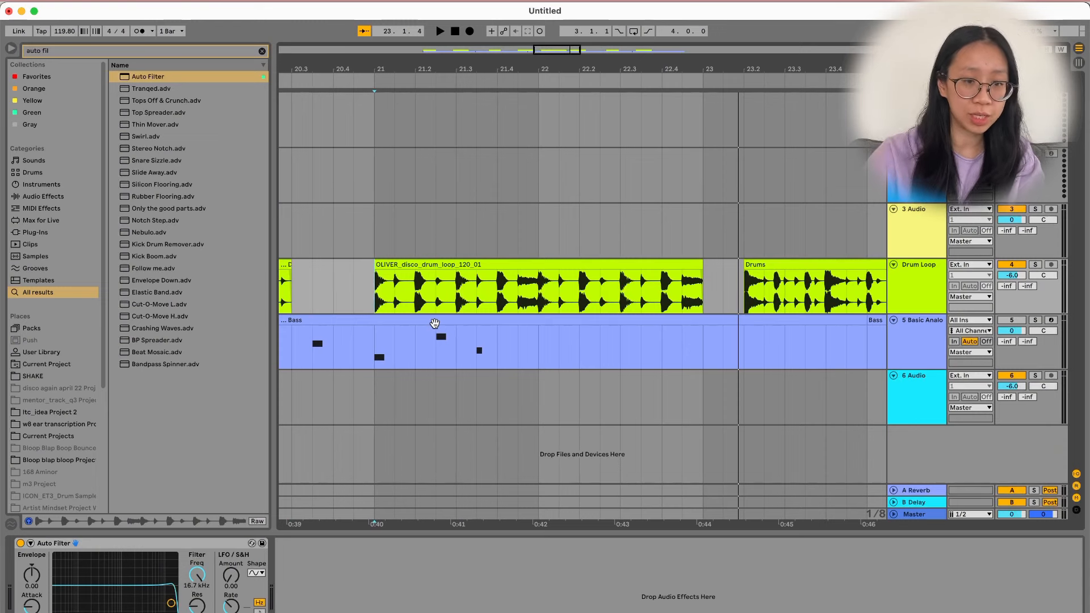
drag(171, 603, 172, 606)
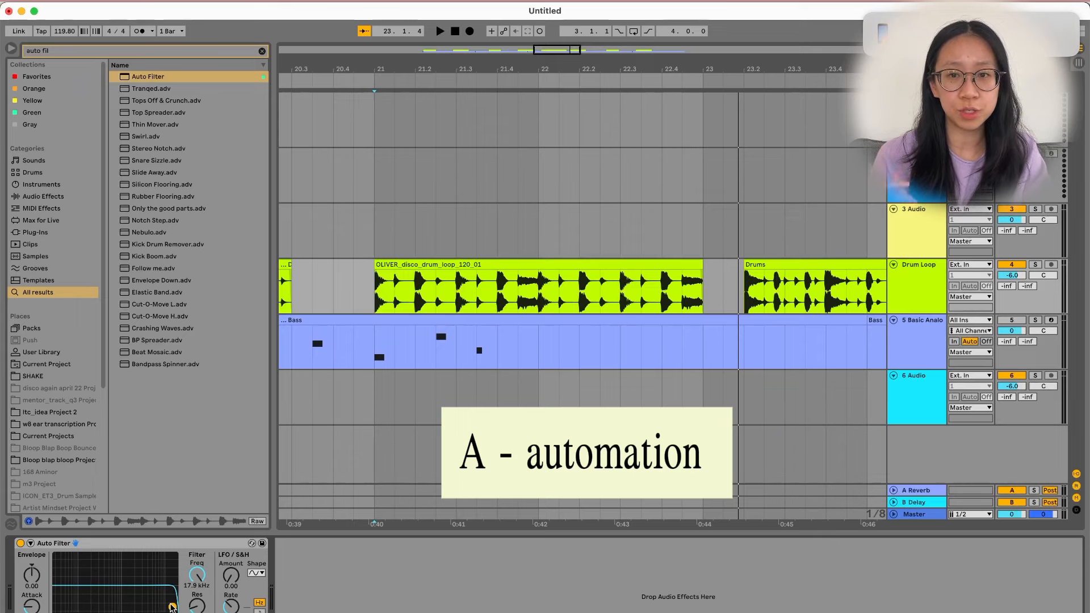
Toggle Automation Mode with A so Drum Loop shows its Auto Filter Frequency envelope.
key(a)
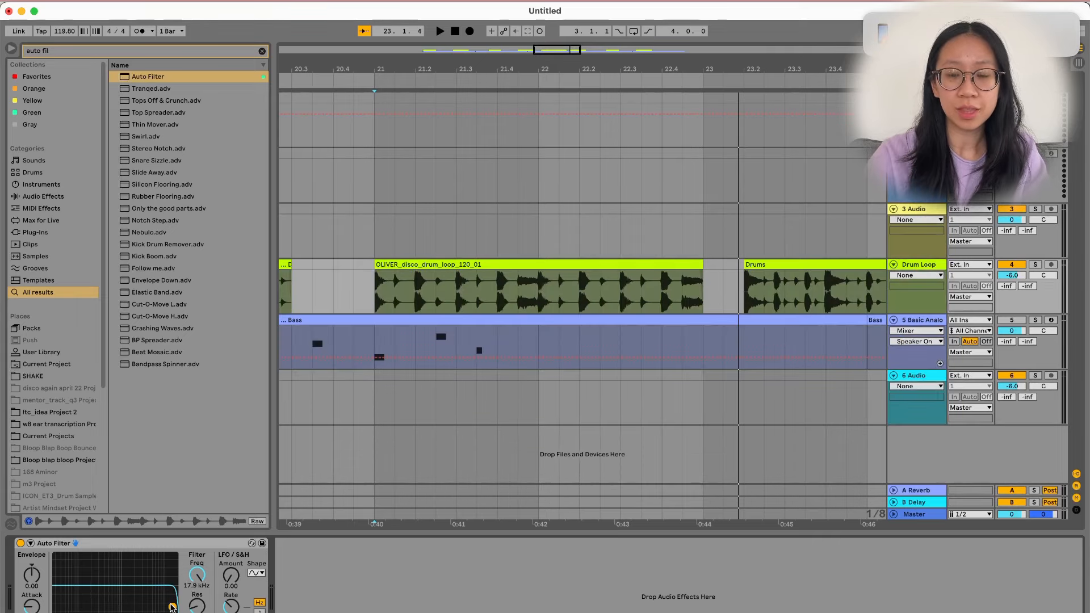
click(863, 17)
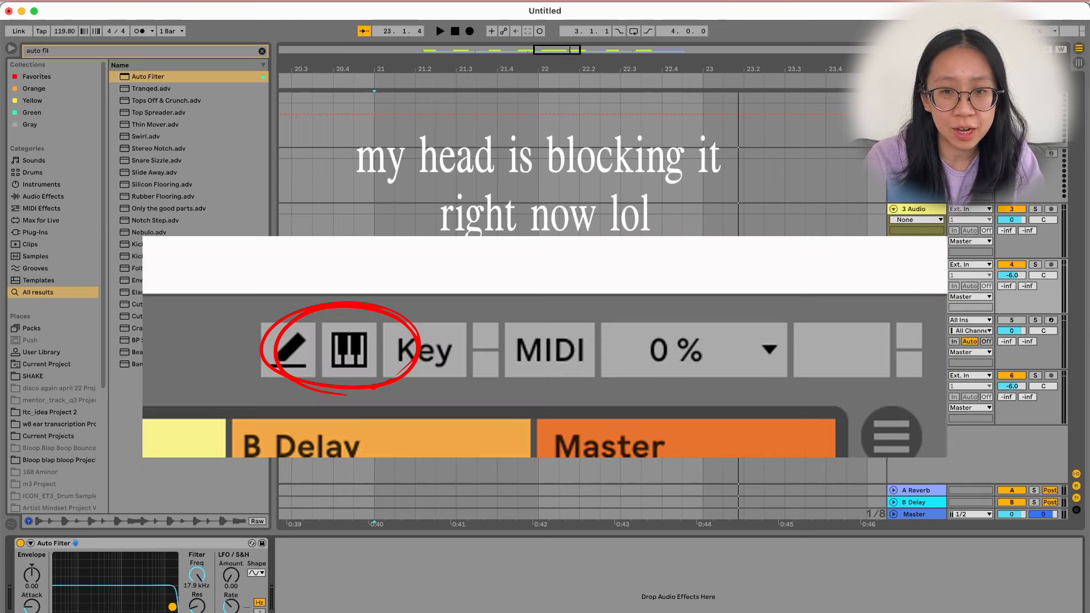
key(a)
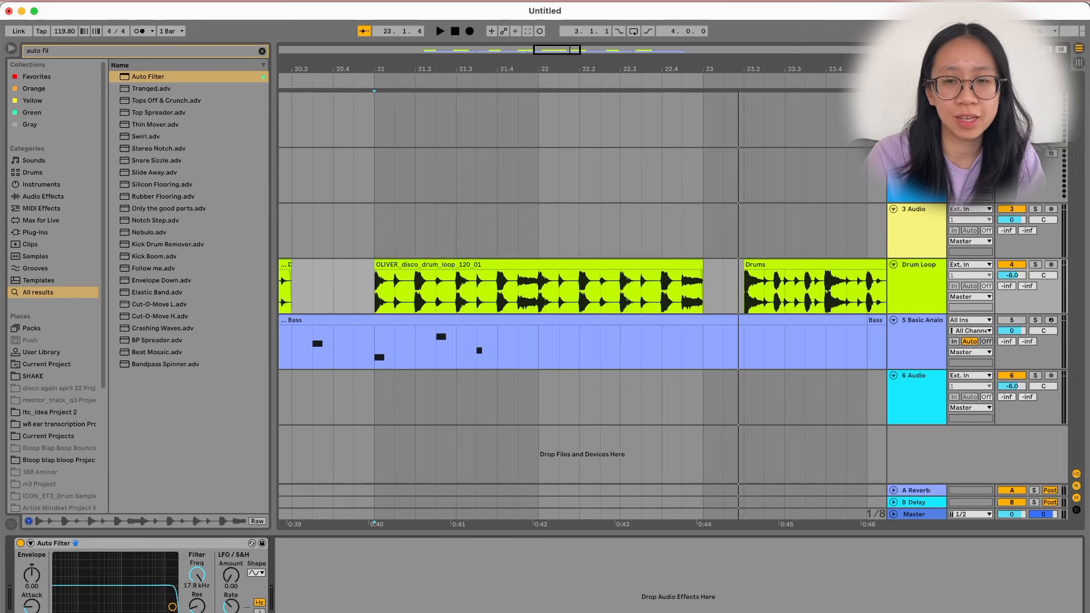
key(a)
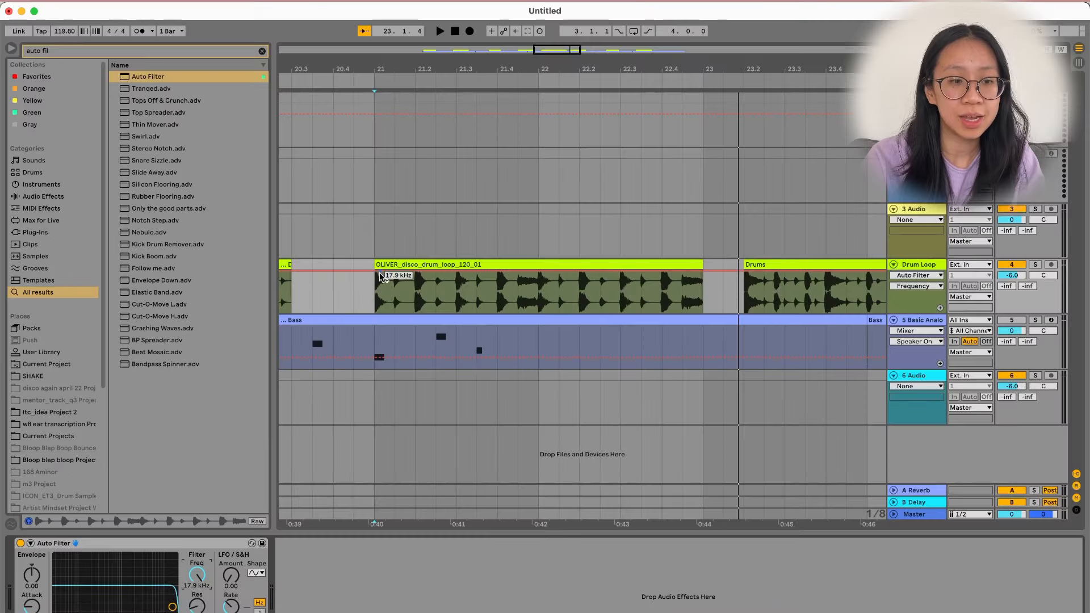
Add breakpoints at the clip edges, drop the end to 28.5 Hz, and curve the sweep.
click(374, 273)
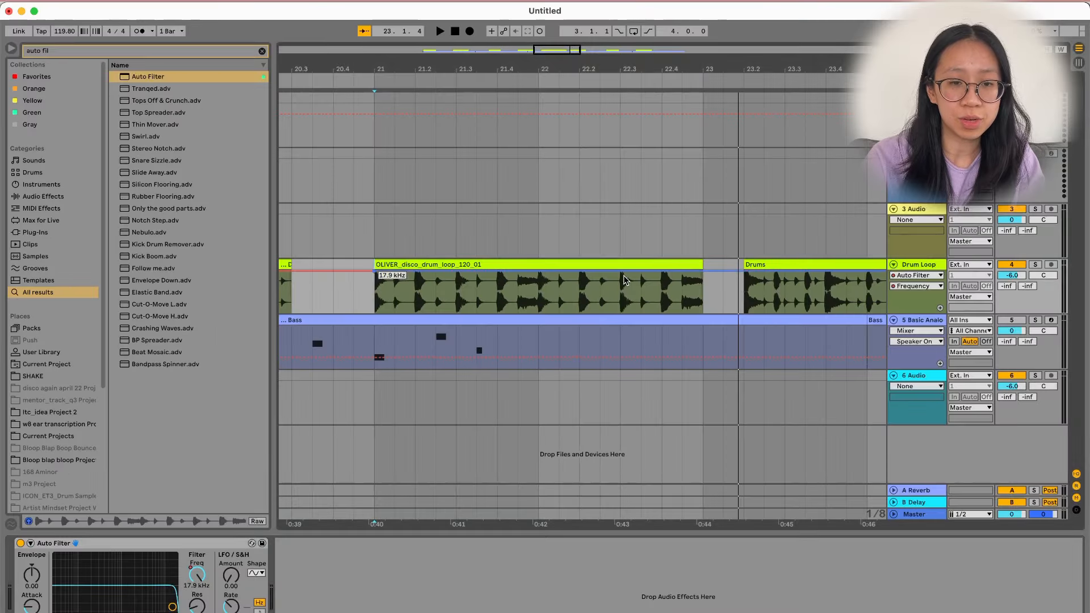
click(703, 274)
drag(703, 273, 703, 310)
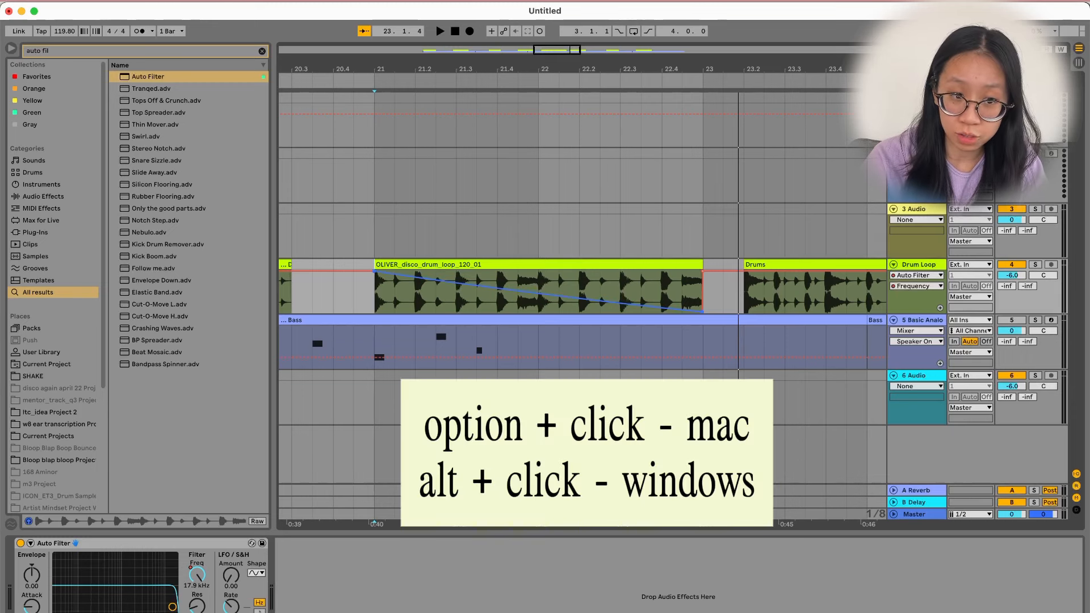
drag(537, 294, 537, 303)
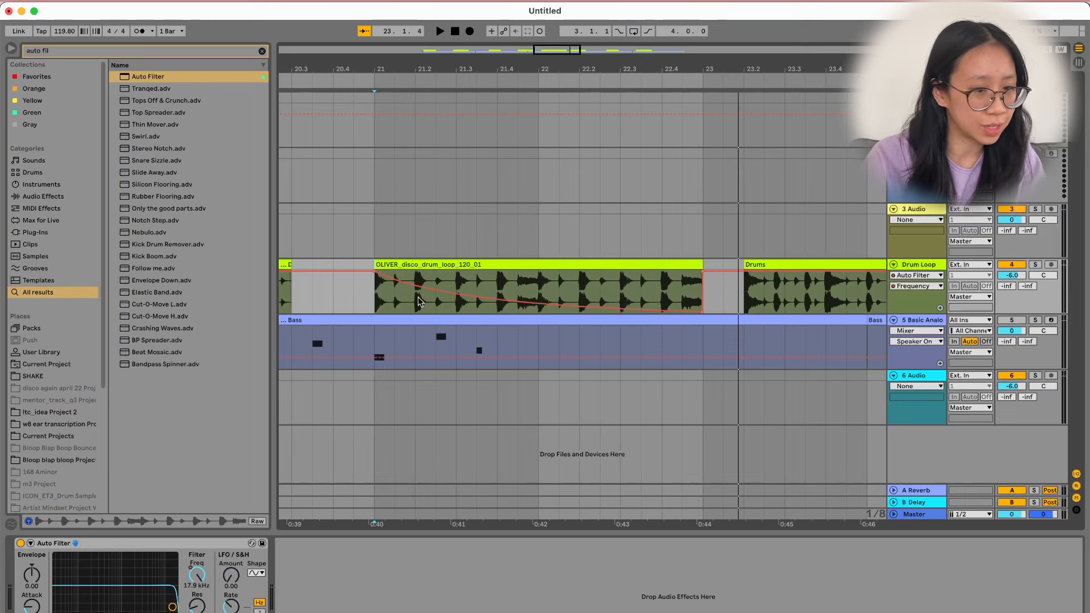
Play the filter sweep from bar 21 and toggle the automation view.
click(376, 295)
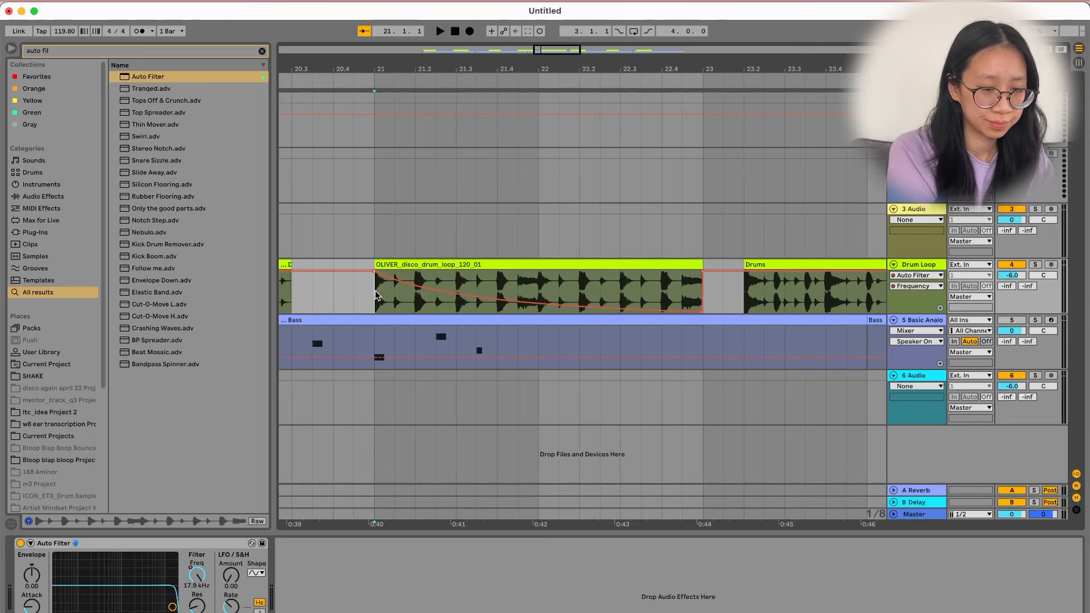
key(space)
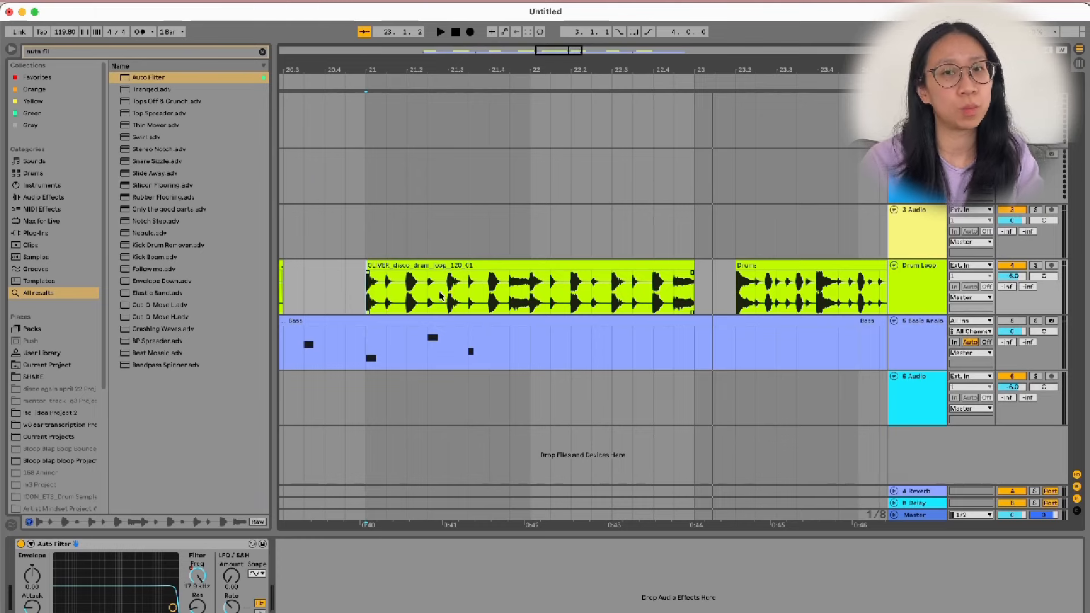
key(a)
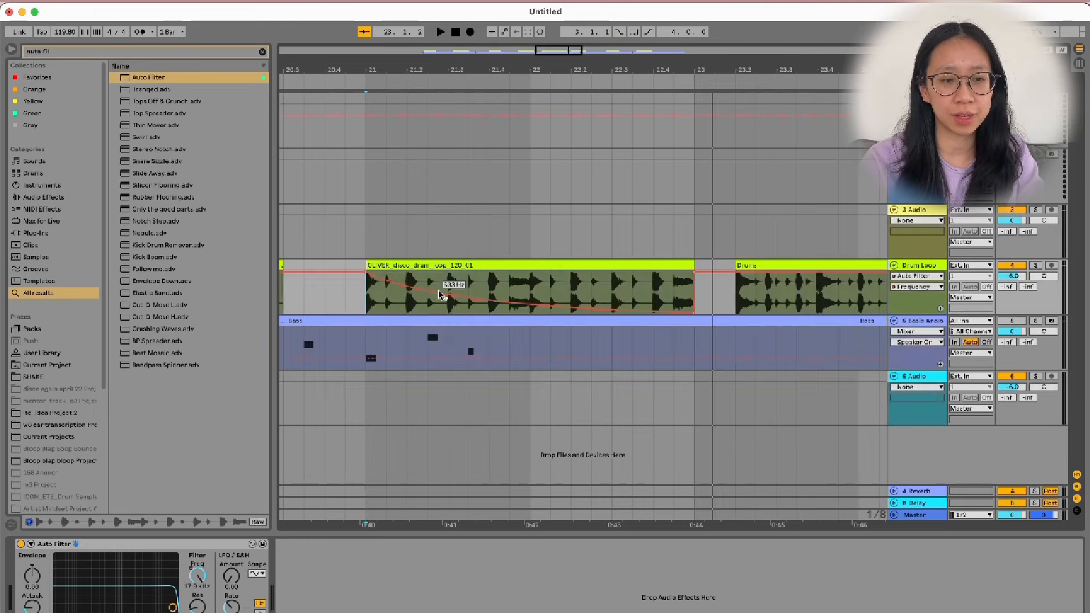
key(a)
key(a)
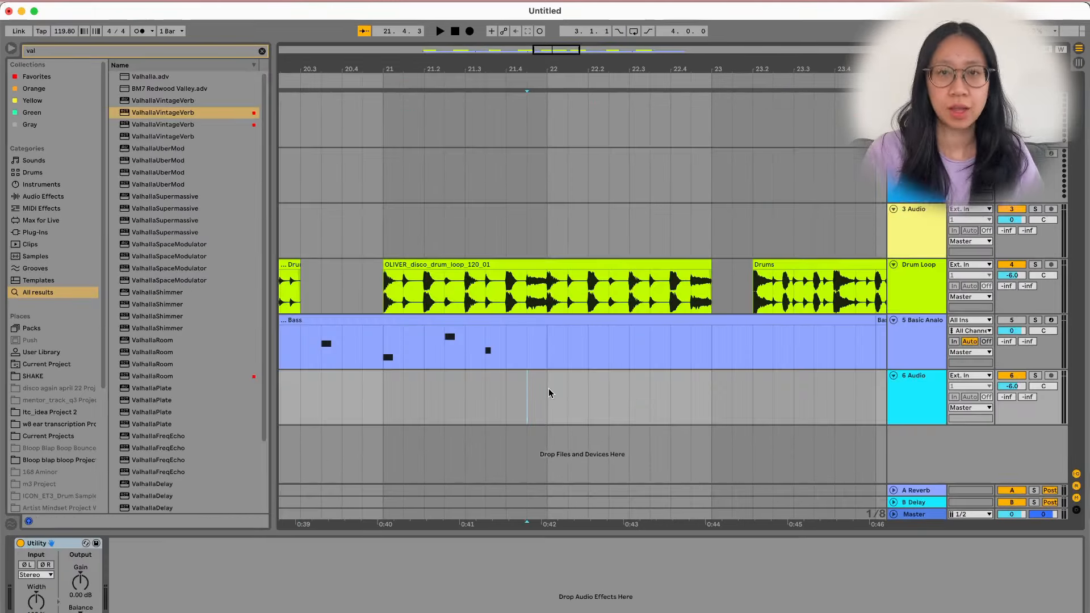